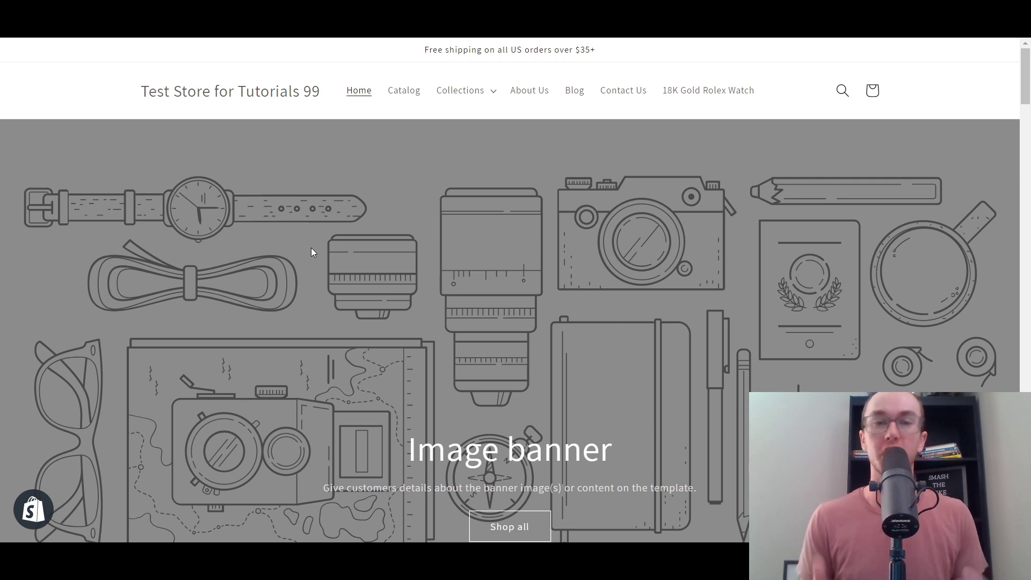
Highlight the free-shipping announcement text on the storefront, then clear the highlight
click(426, 55)
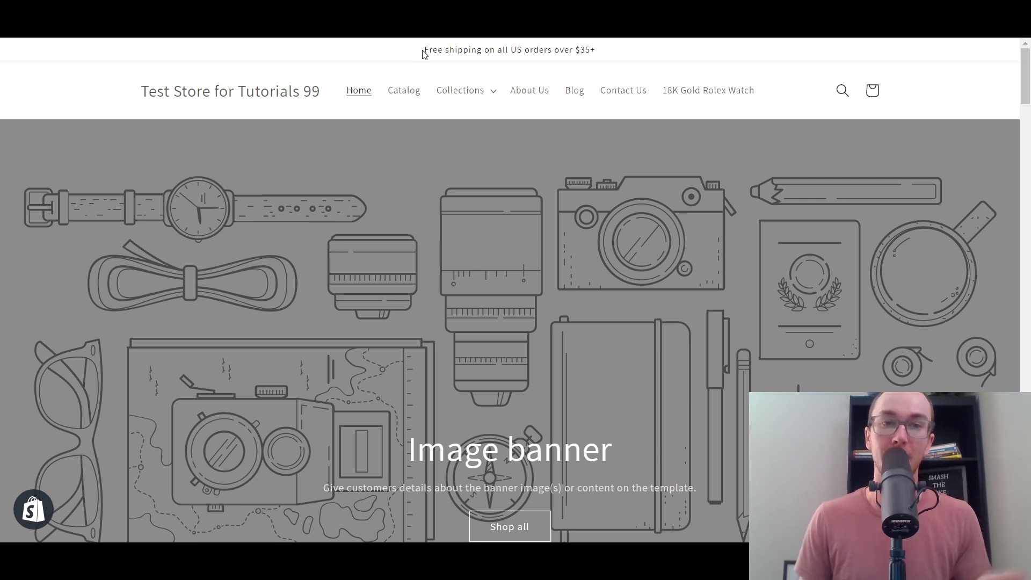
drag(423, 53, 610, 58)
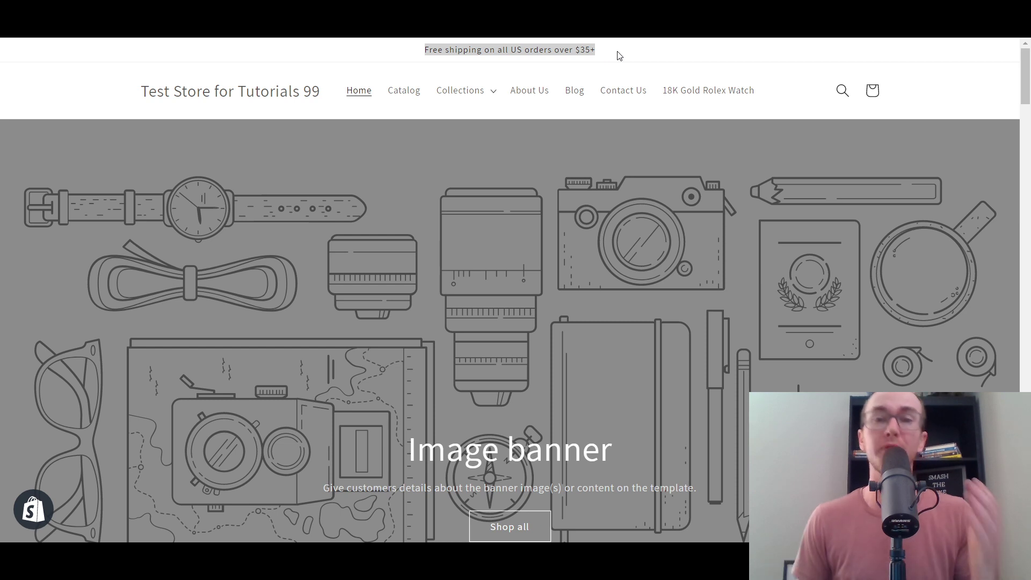
click(632, 58)
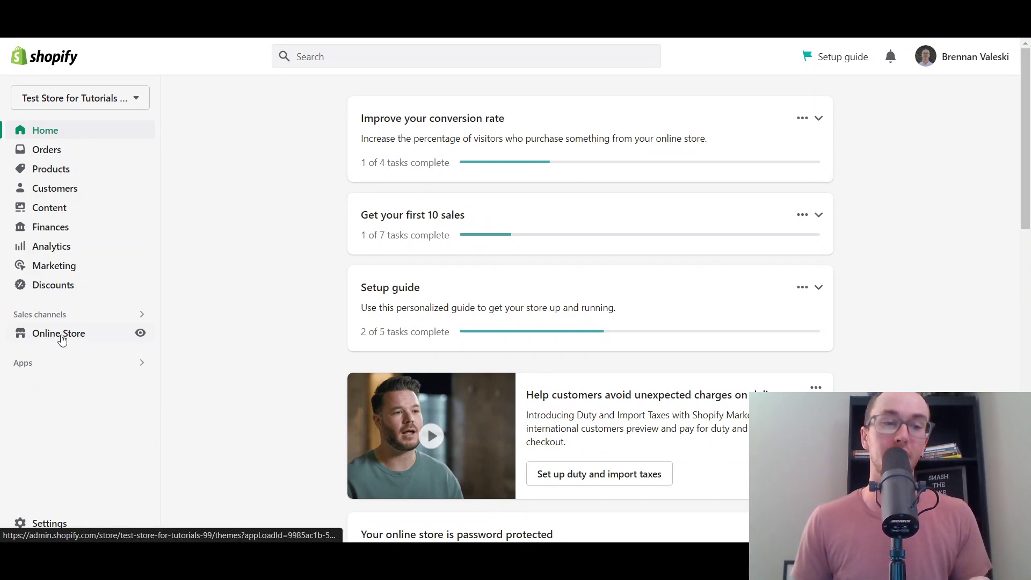
Go to Online Store Themes and scroll to the Dawn current-theme card
click(75, 334)
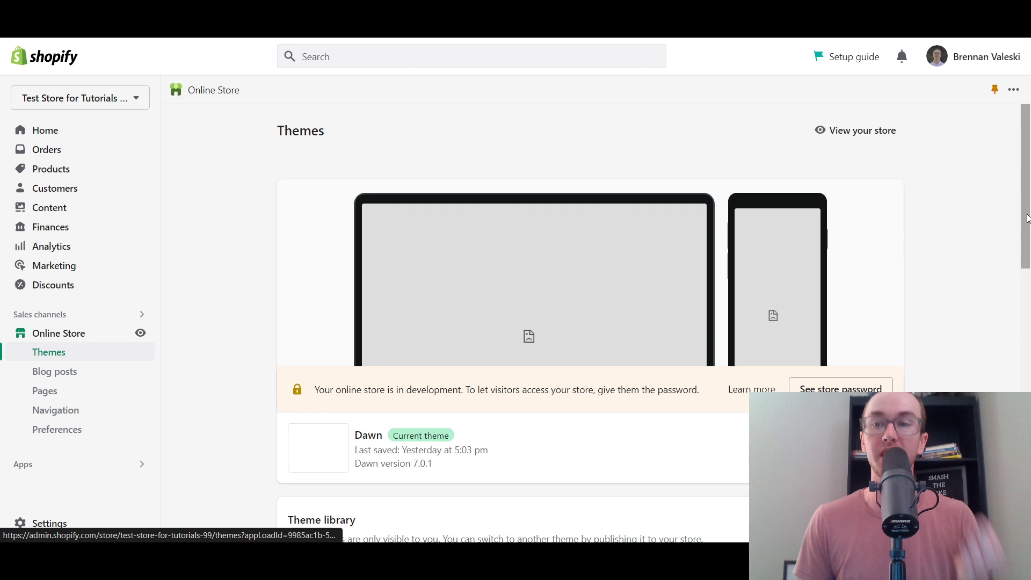
drag(1027, 218, 987, 241)
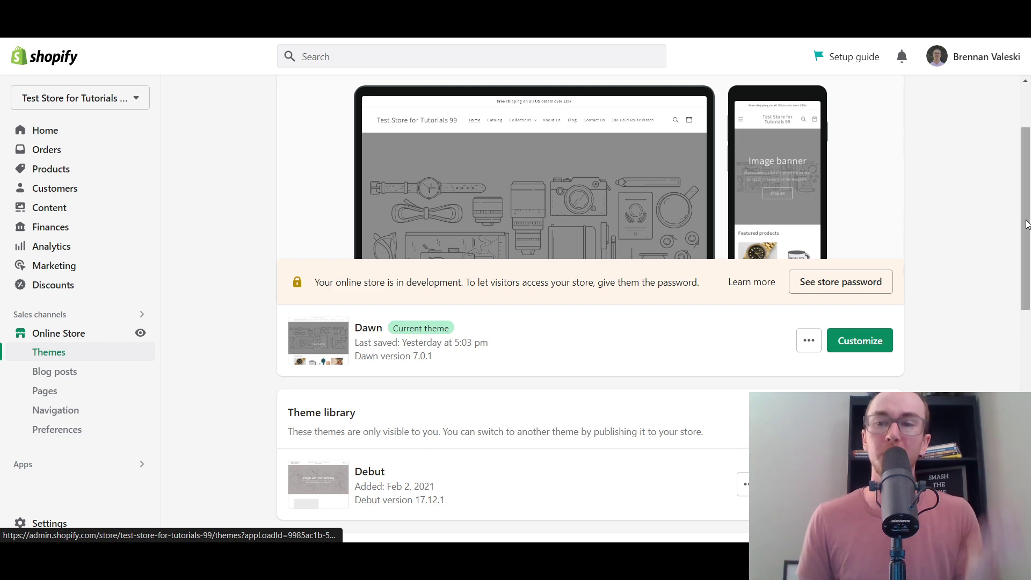
drag(1027, 225, 1004, 382)
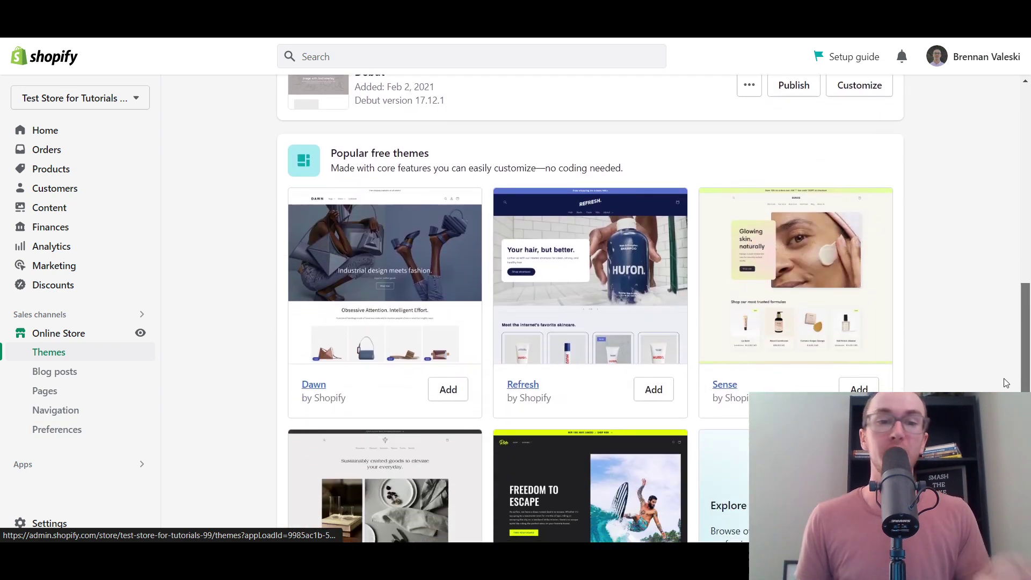
scroll(961, 282, up, 10)
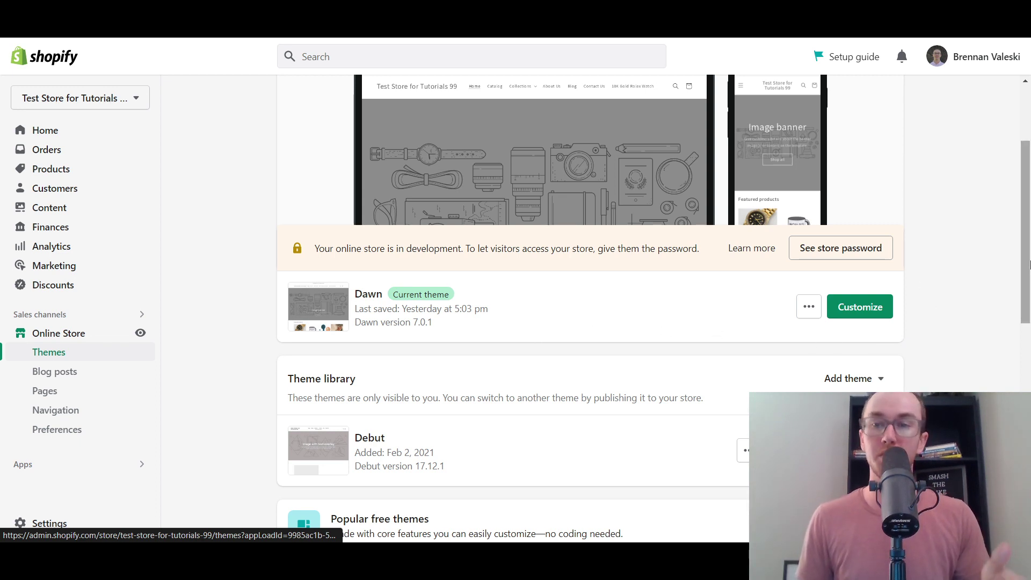
scroll(999, 279, down, 1)
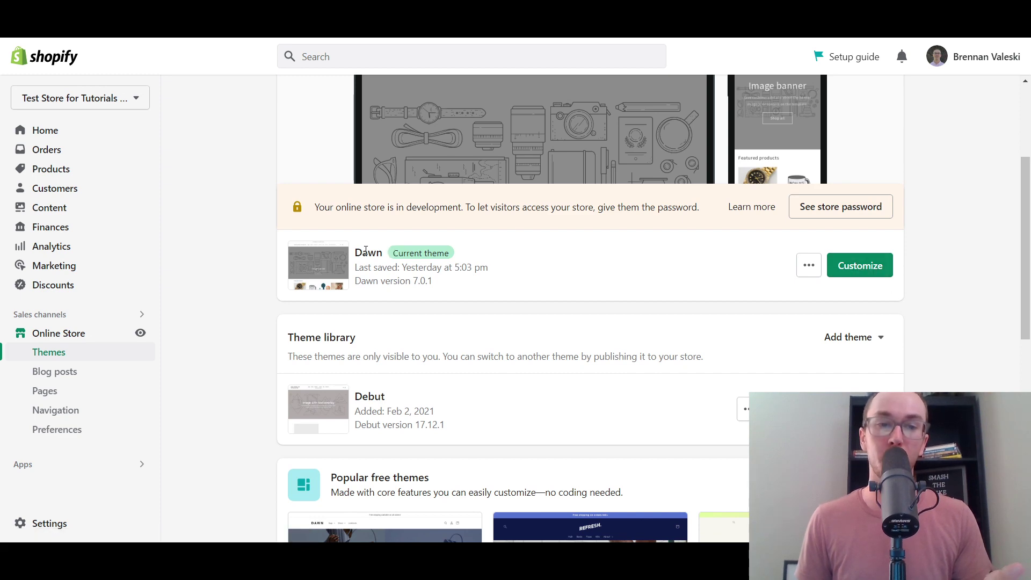
Open Dawn in the theme editor, view the Announcement bar section, and return to the section list
click(880, 266)
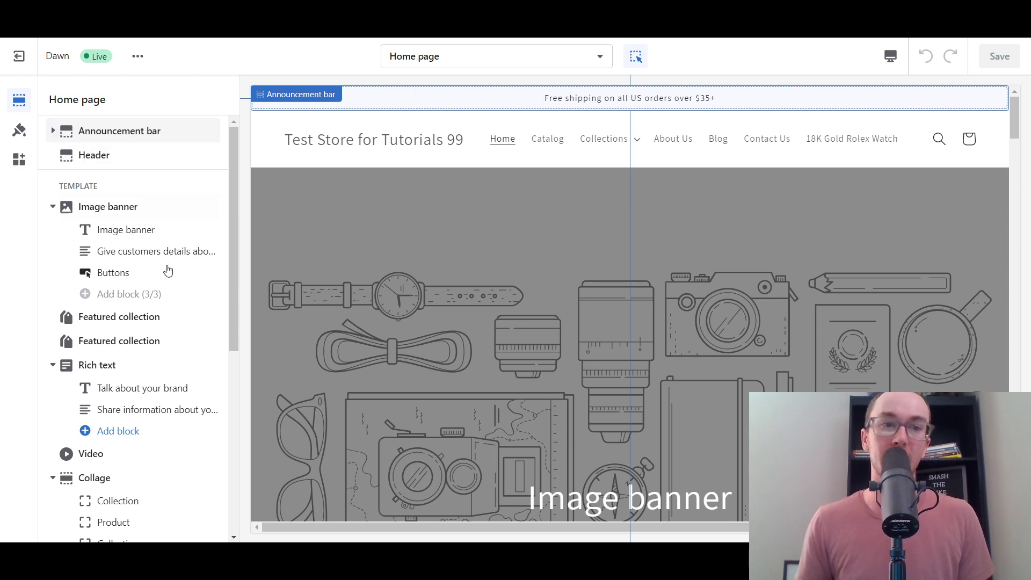
click(54, 135)
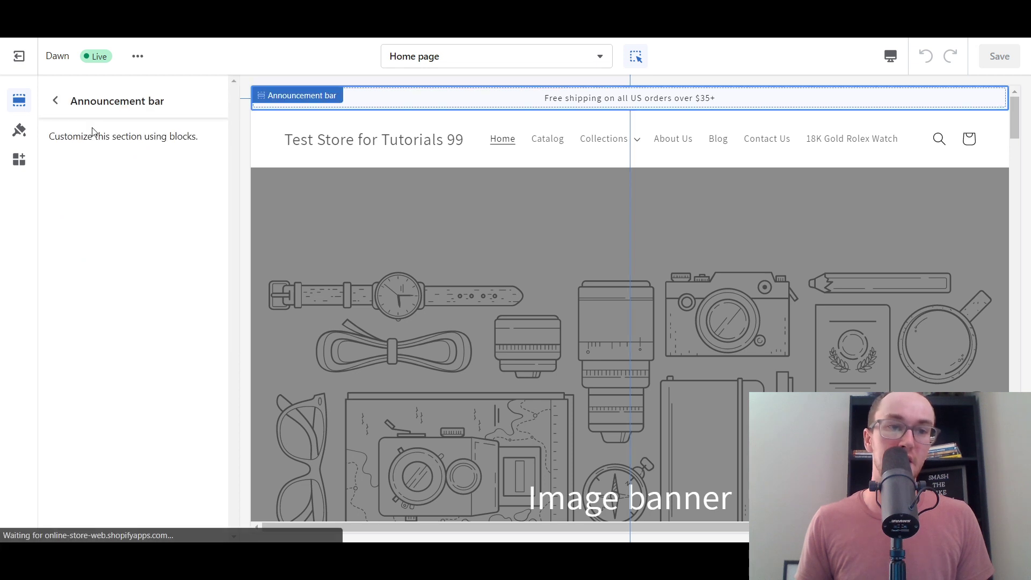
click(55, 101)
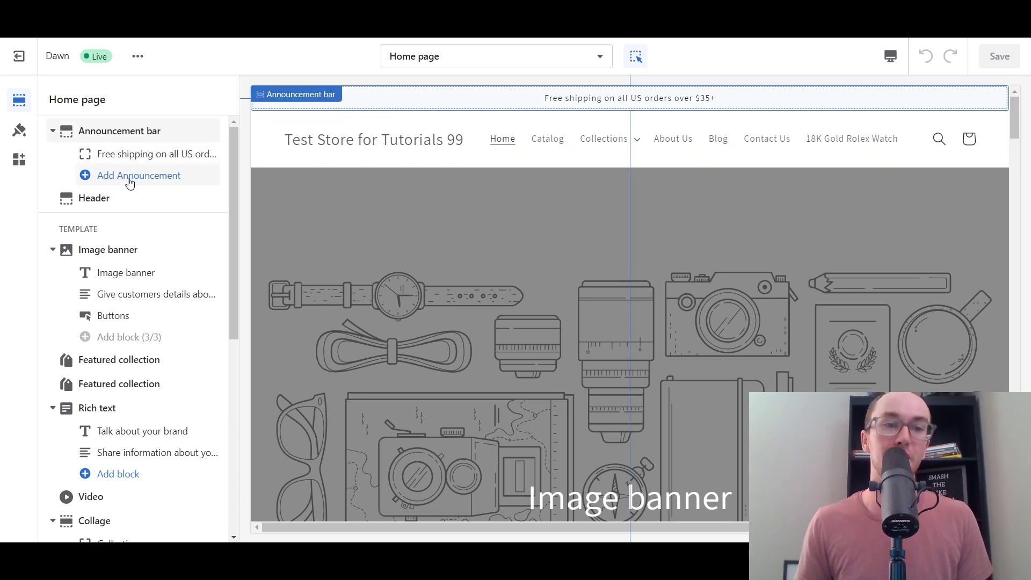
Open the free-shipping announcement block and inspect its text without changing it
click(97, 154)
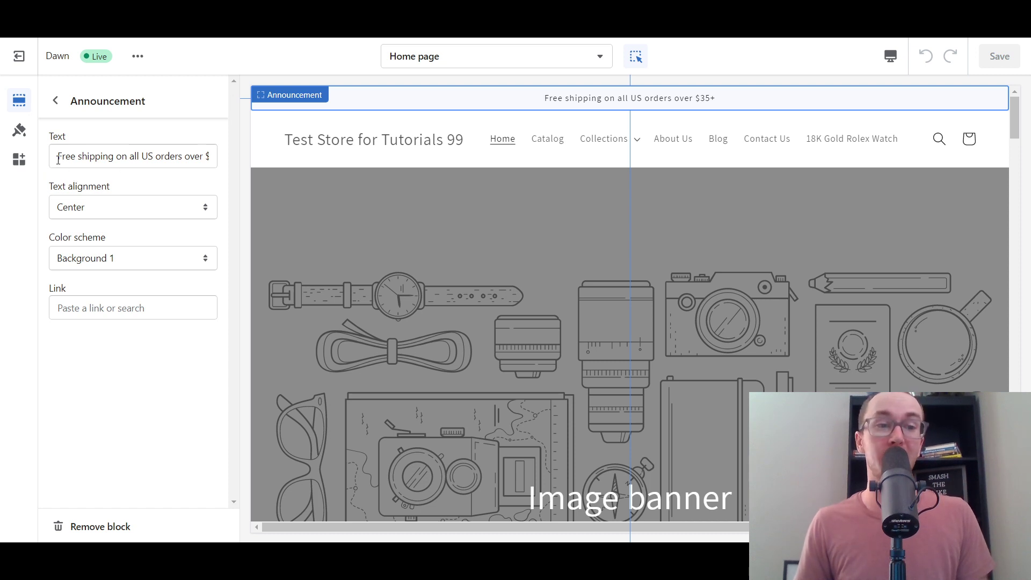
drag(58, 160, 216, 160)
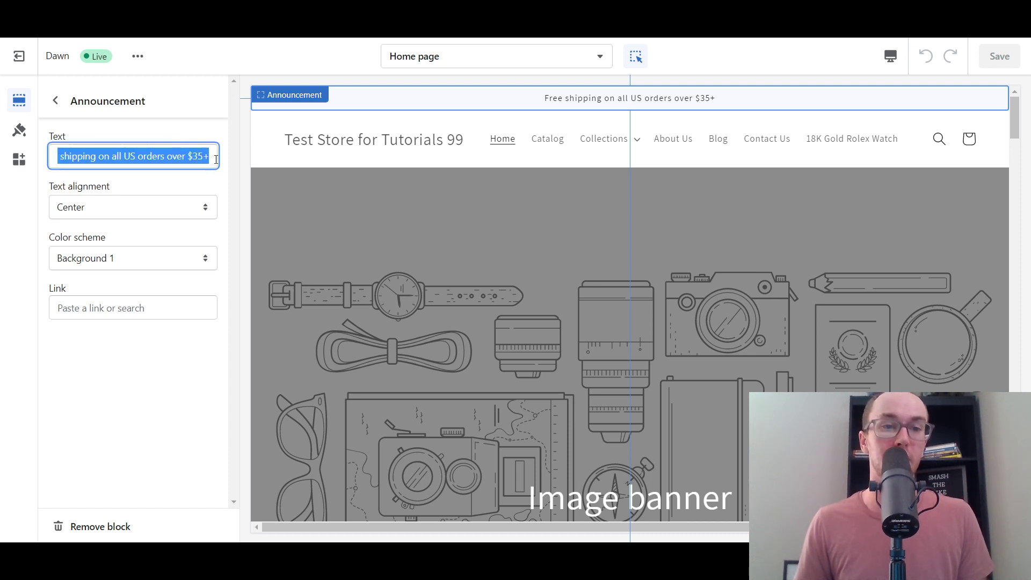
click(147, 162)
click(182, 157)
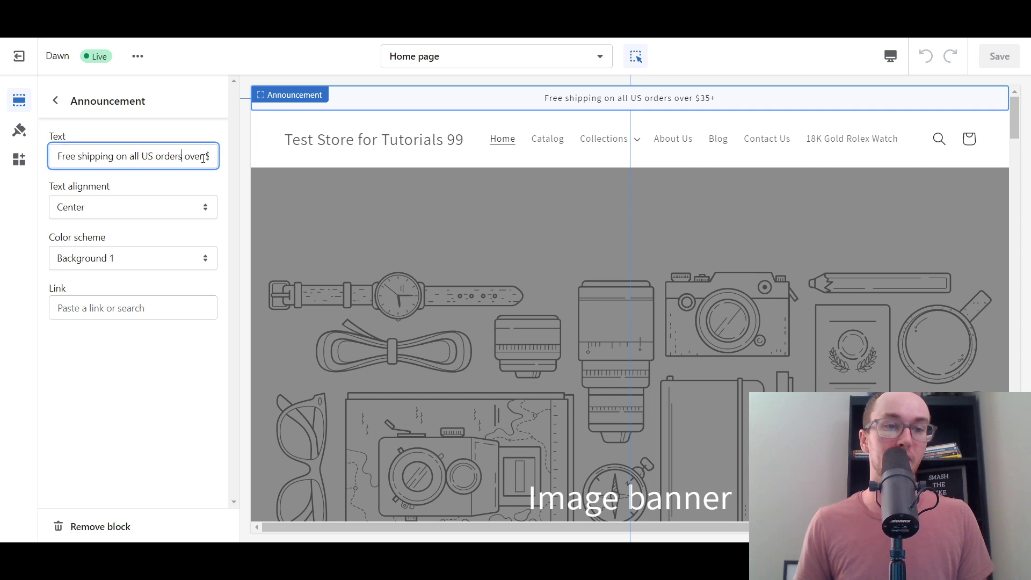
drag(57, 158, 215, 157)
click(205, 157)
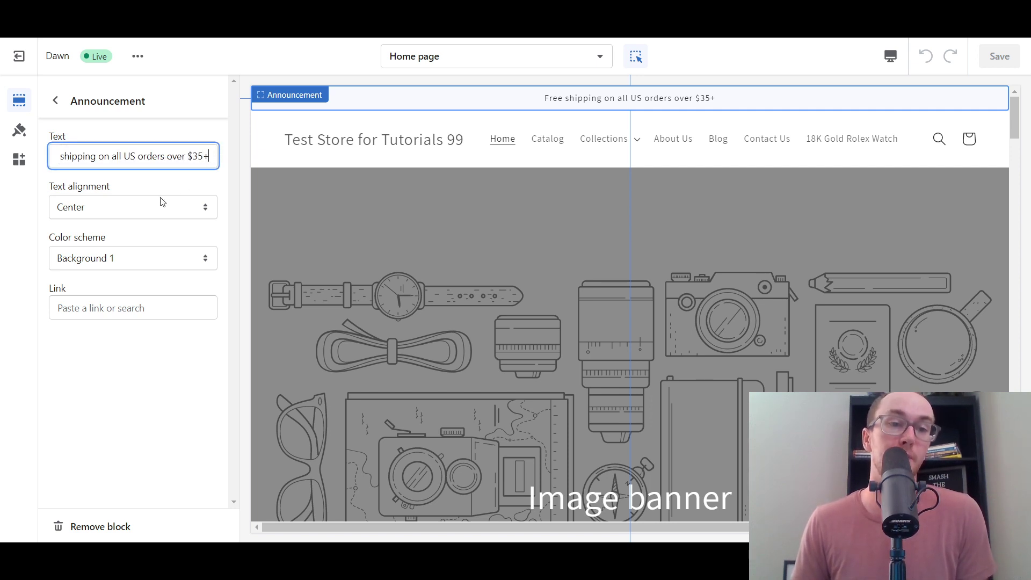
click(155, 184)
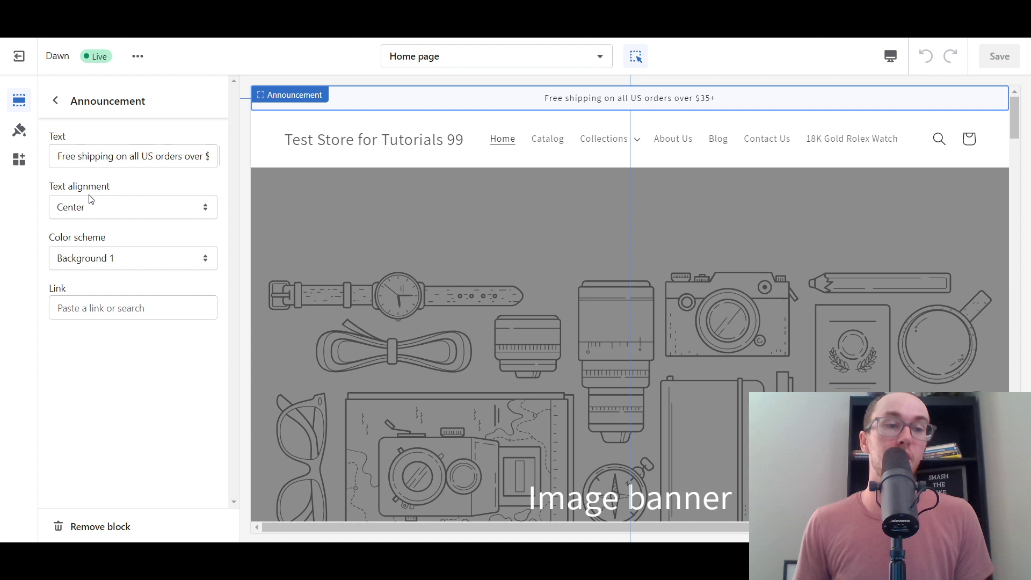
Try Left and Right text alignment on the announcement, then set it back to Center
click(106, 211)
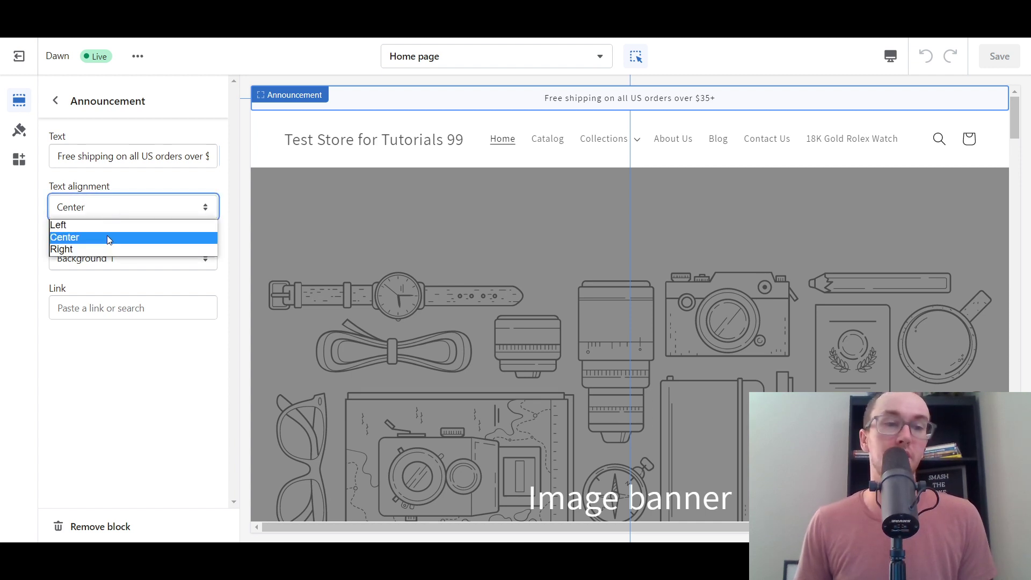
click(105, 228)
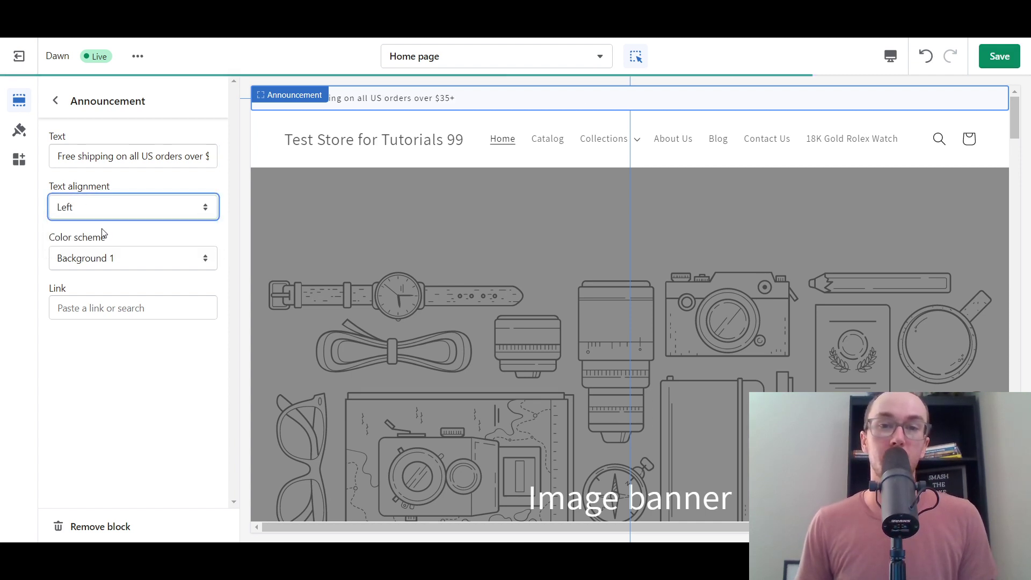
click(108, 205)
click(93, 250)
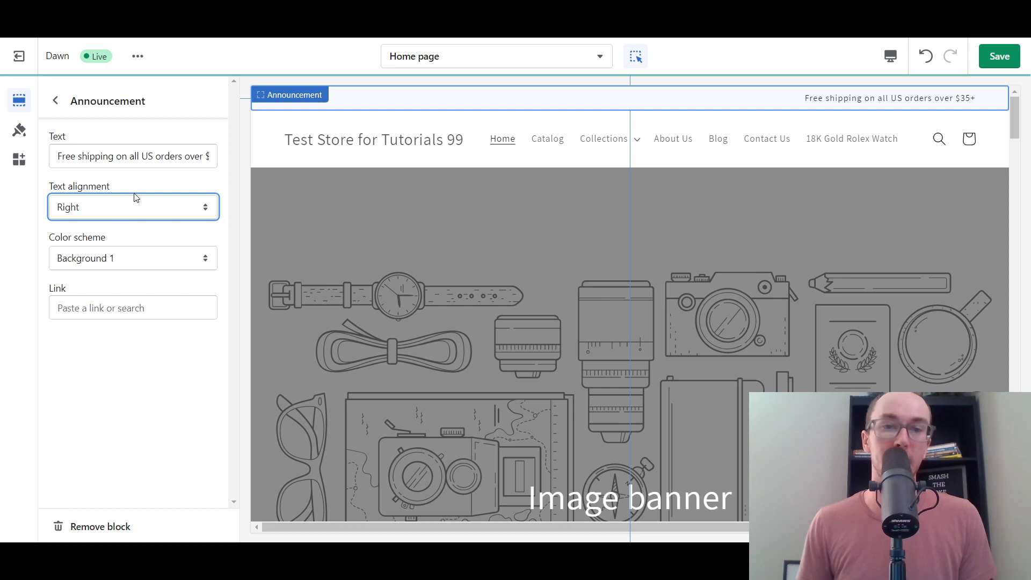
click(135, 202)
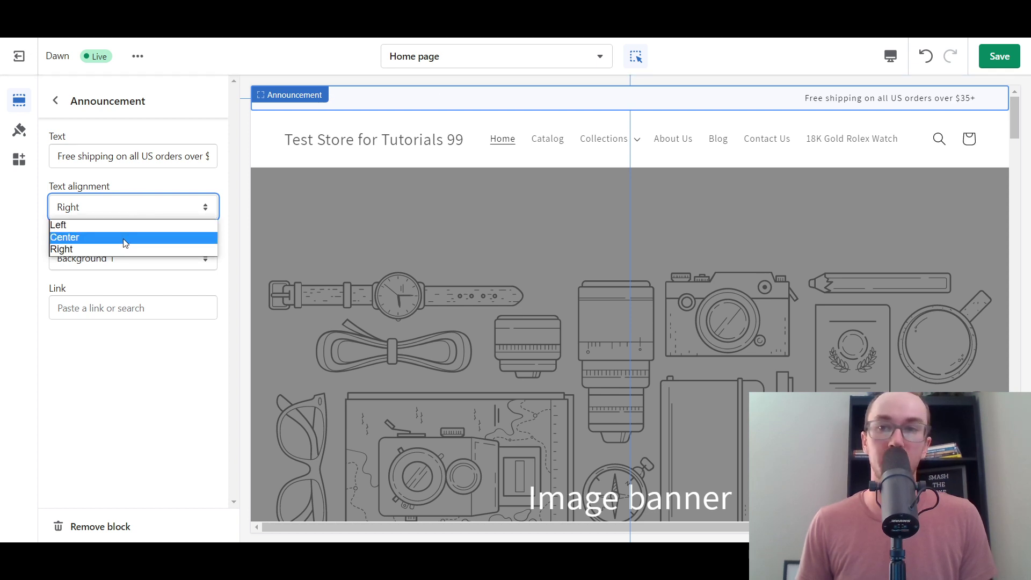
click(125, 238)
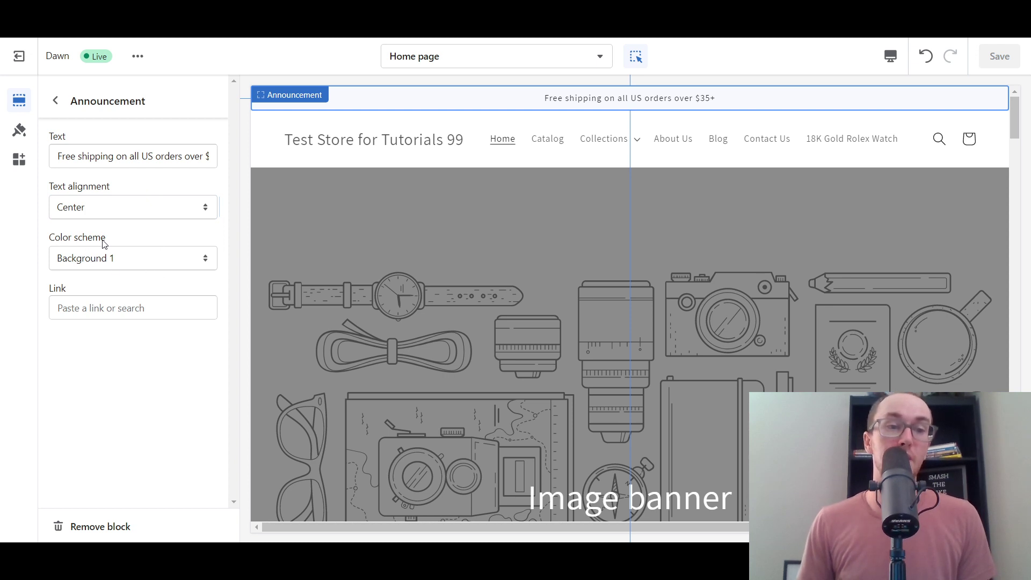
Set the announcement's colour scheme to Accent 1
click(106, 267)
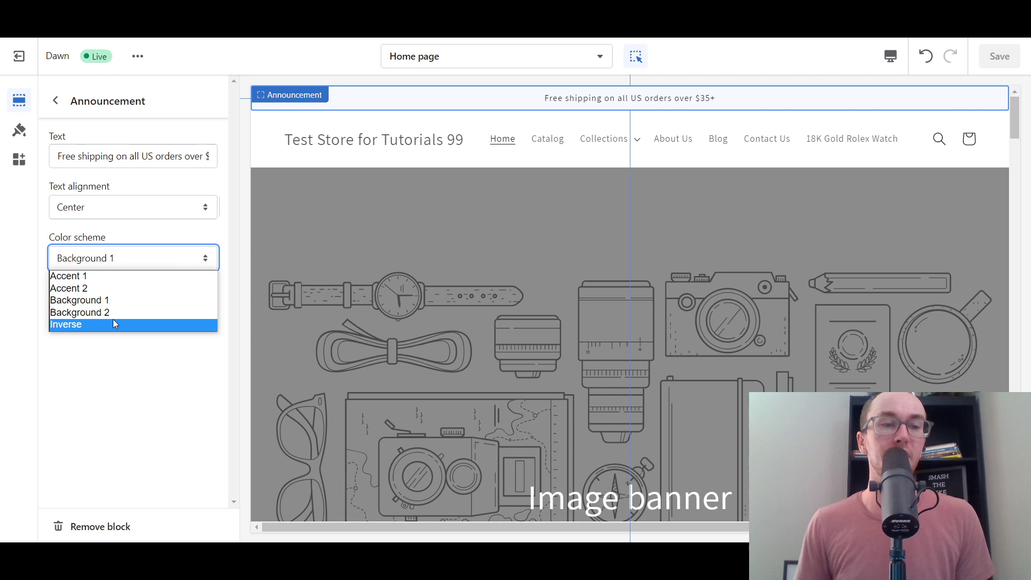
click(131, 238)
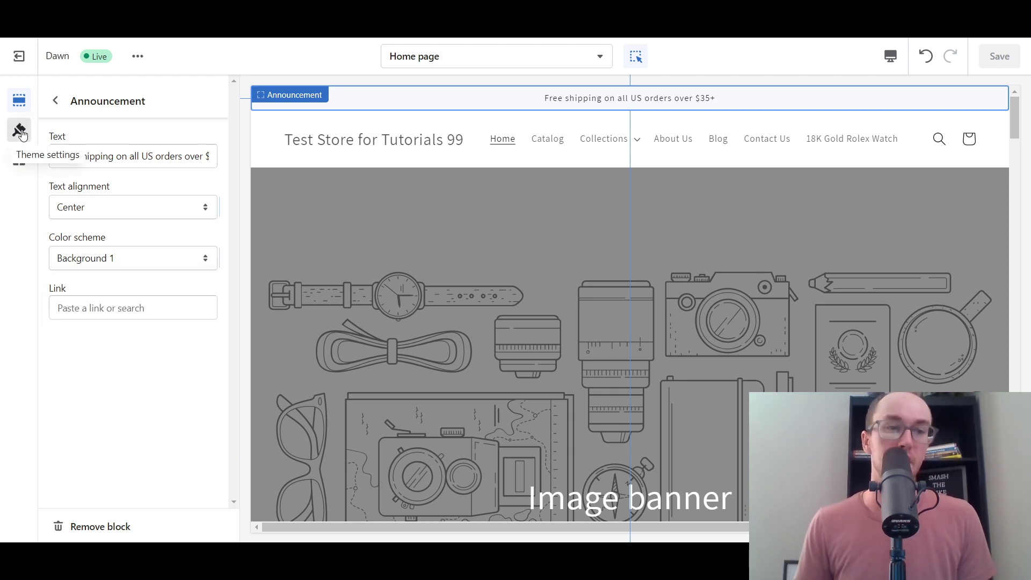
click(131, 264)
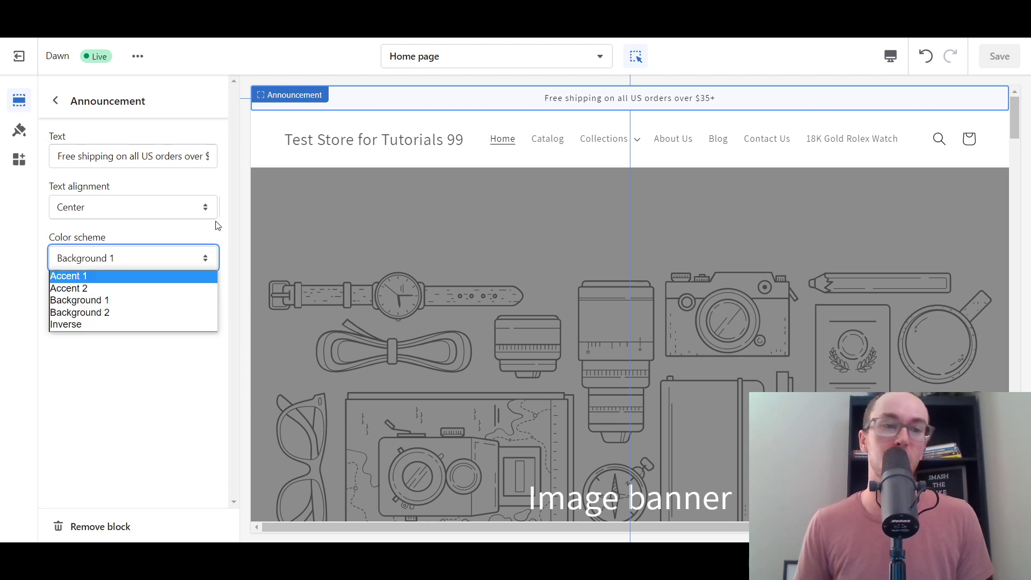
click(123, 277)
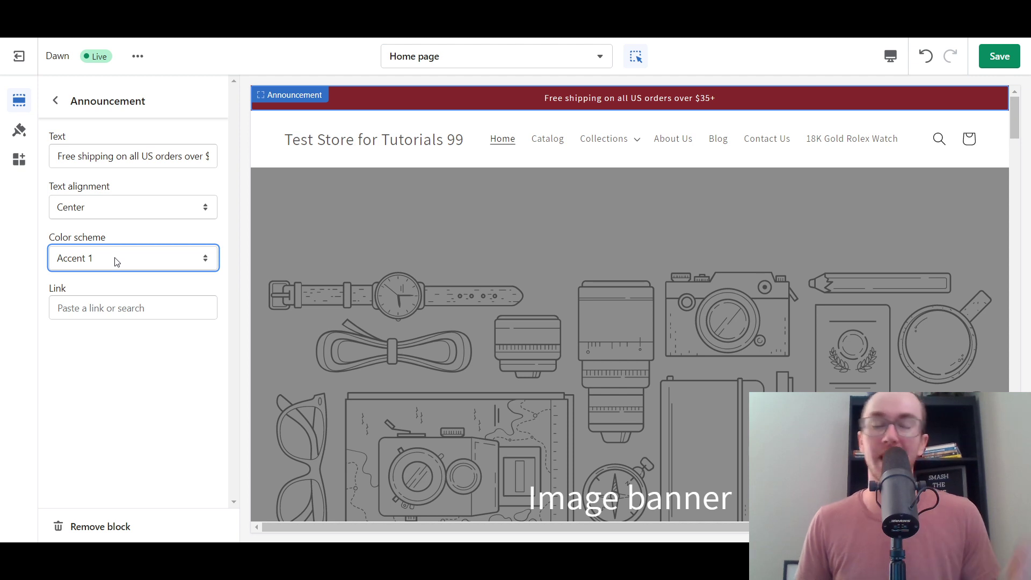
Preview the Accent 2, Background 1, Background 2 and Inverse schemes on the bar
click(118, 261)
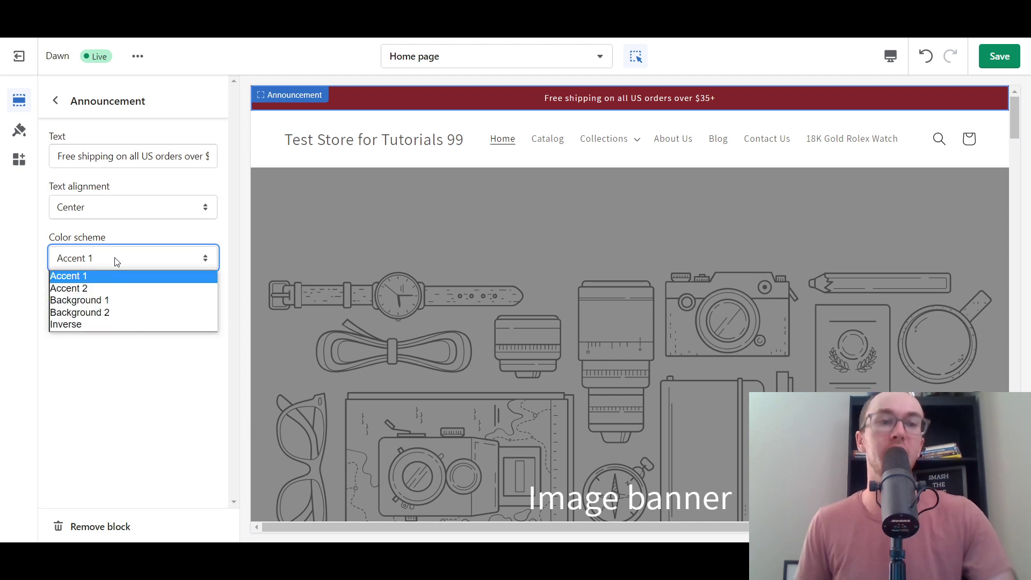
click(119, 288)
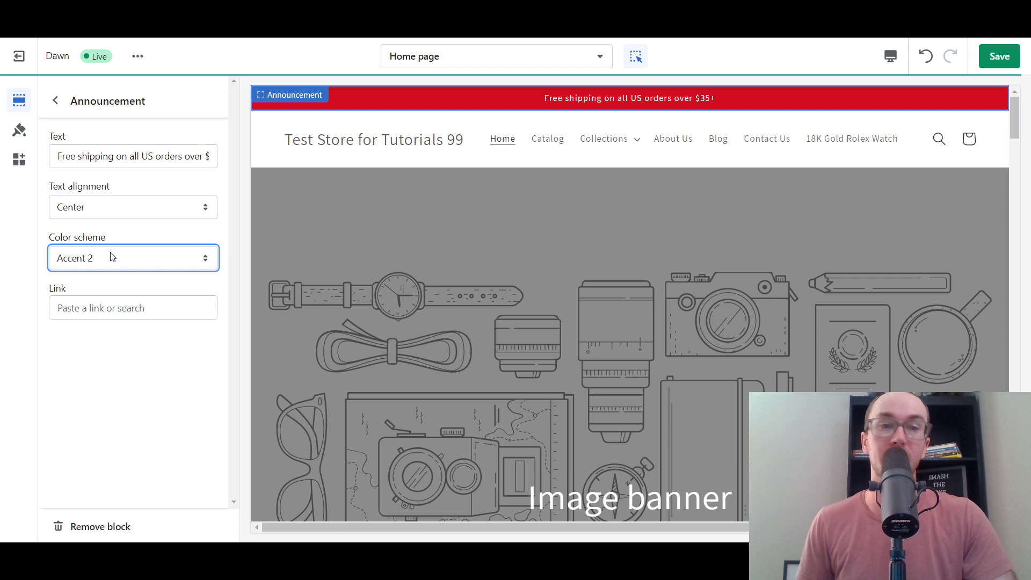
click(112, 258)
click(114, 300)
click(114, 259)
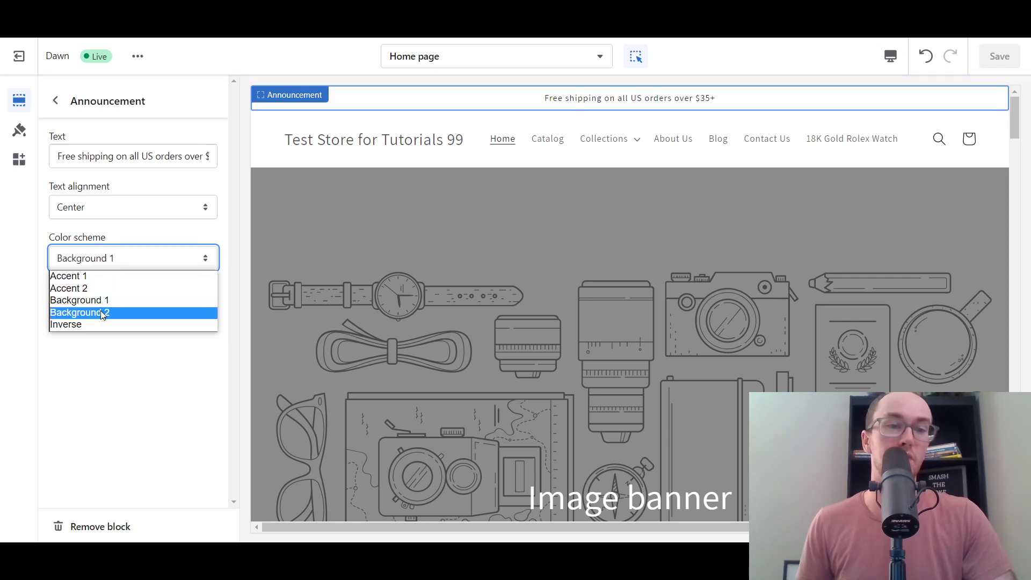
click(113, 311)
click(111, 259)
click(94, 321)
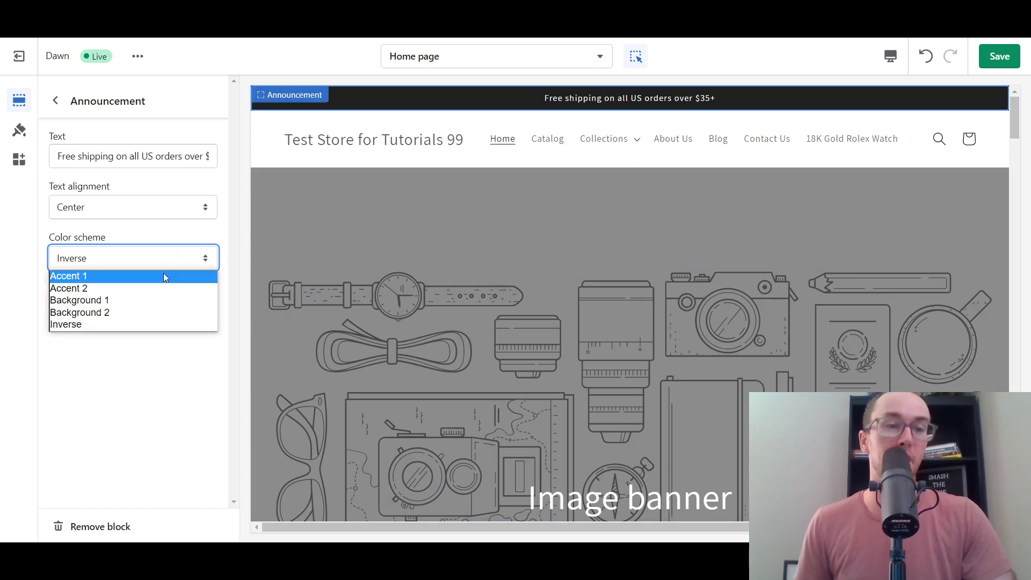
Return the announcement bar to the Accent 1 colour scheme
click(104, 276)
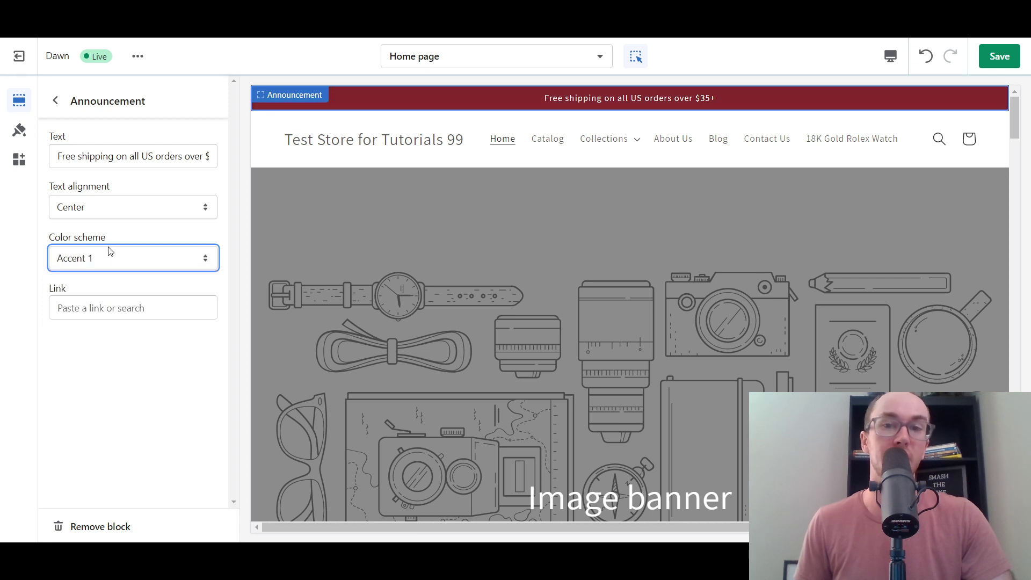
click(127, 229)
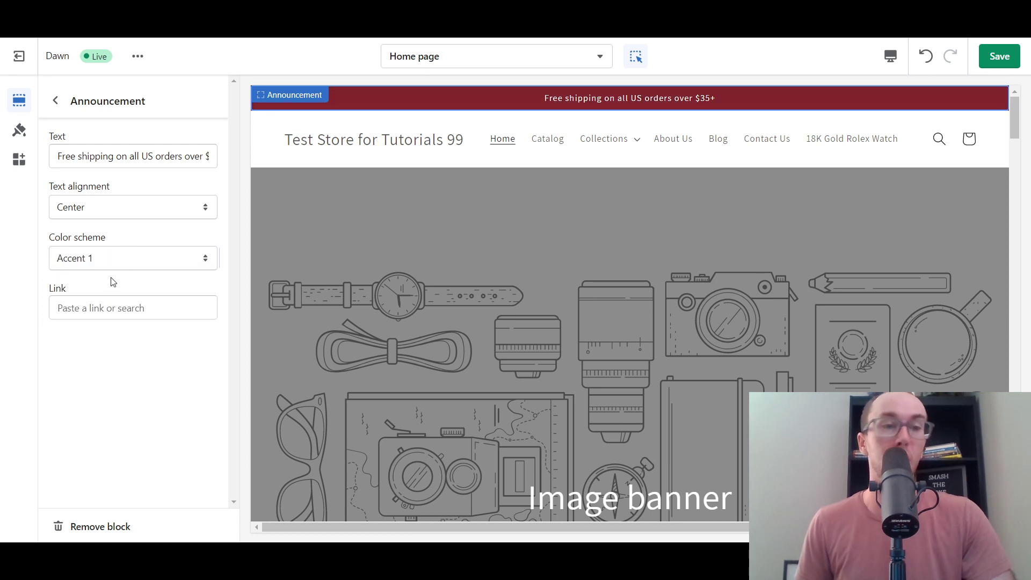
click(90, 259)
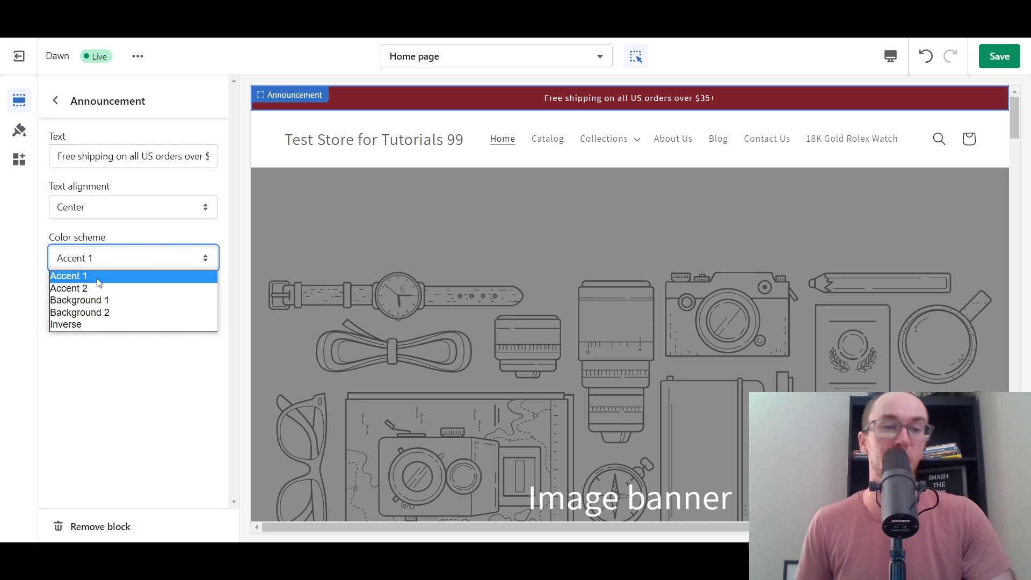
click(141, 232)
click(98, 263)
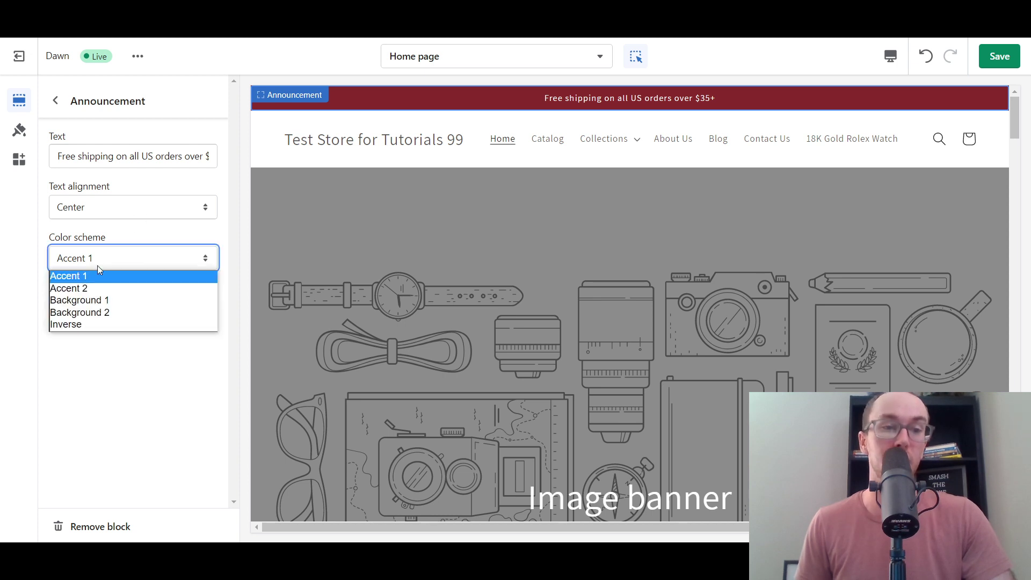
click(119, 241)
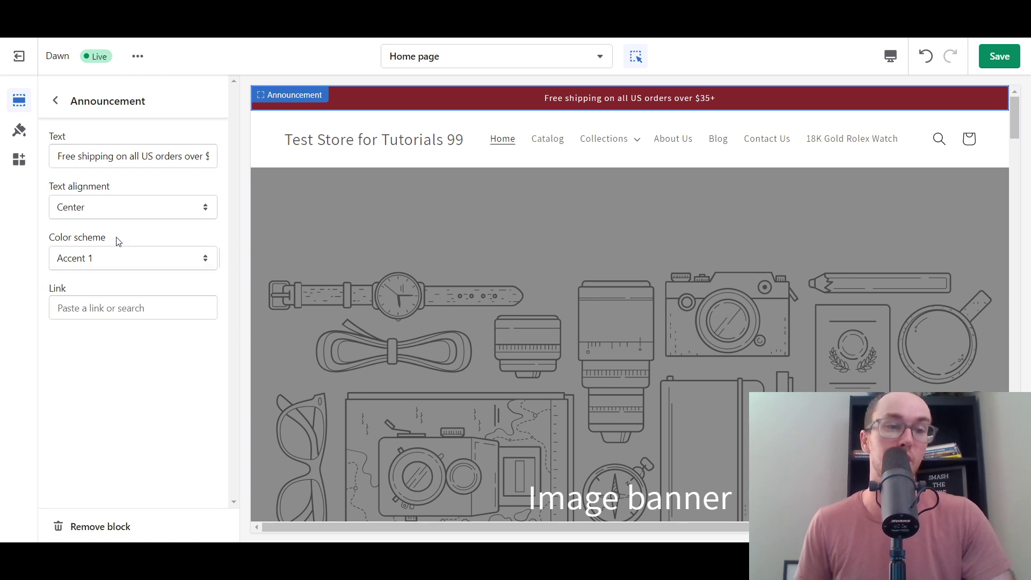
Open Theme settings > Colors to view Accent 1 #892B2B and Accent 2 #E22120
click(20, 133)
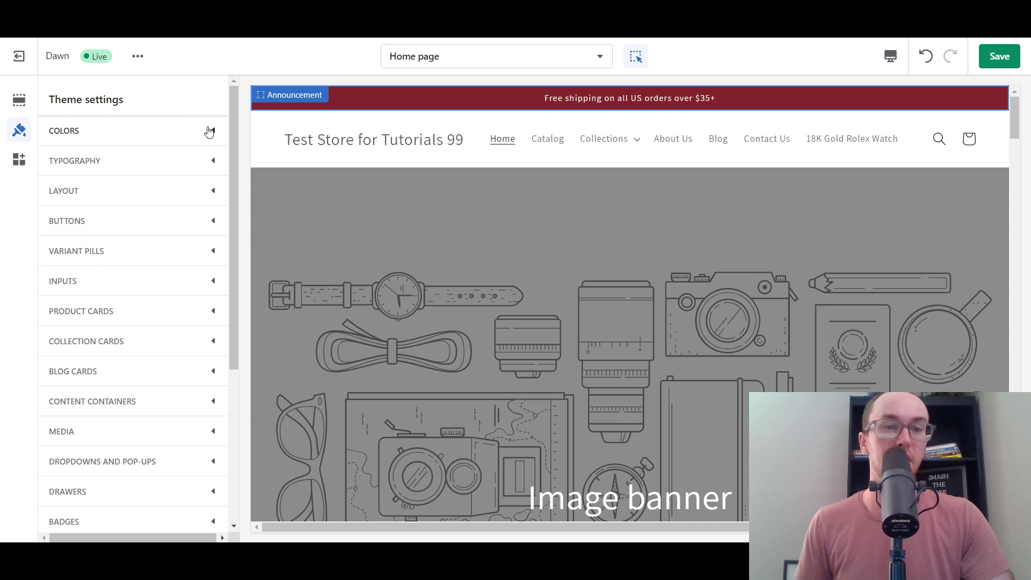
click(213, 134)
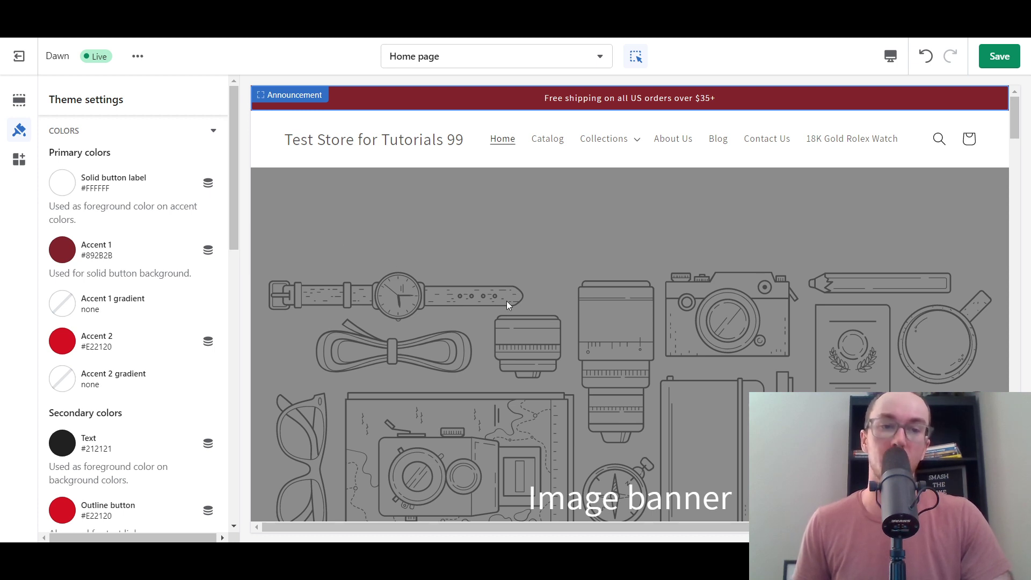
scroll(422, 364, down, 10)
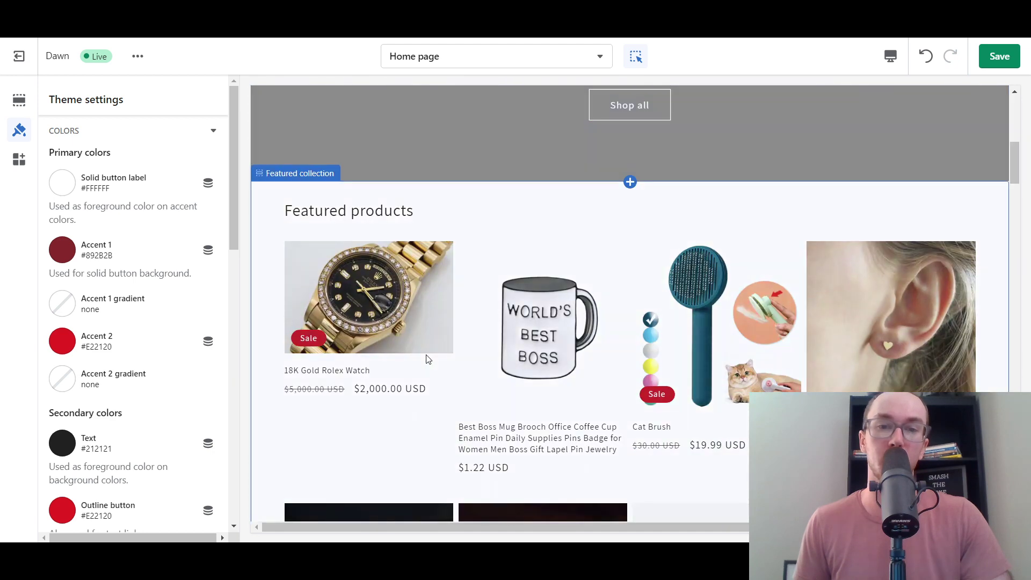
scroll(422, 357, up, 3)
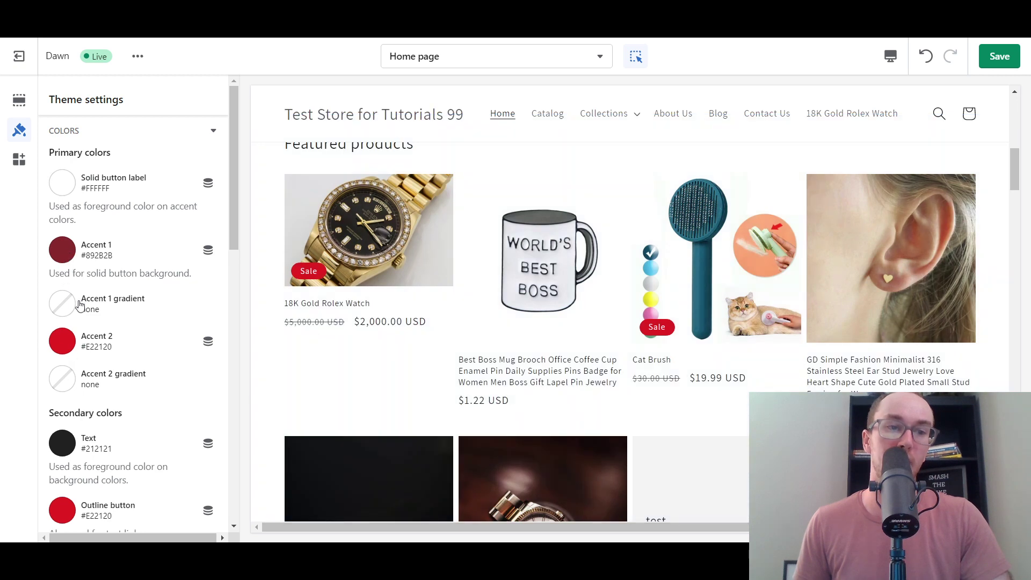
scroll(392, 260, down, 10)
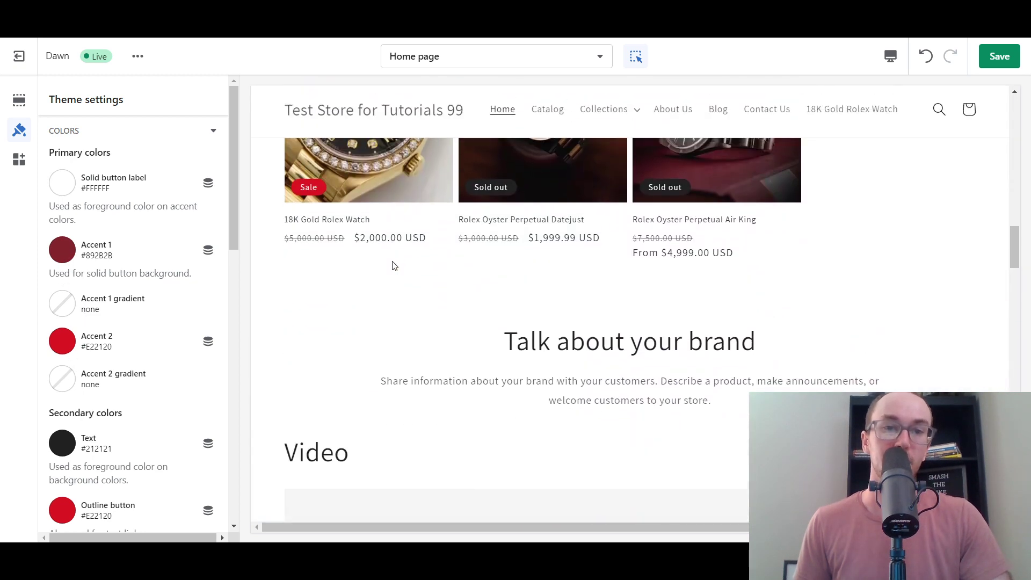
scroll(393, 266, down, 20)
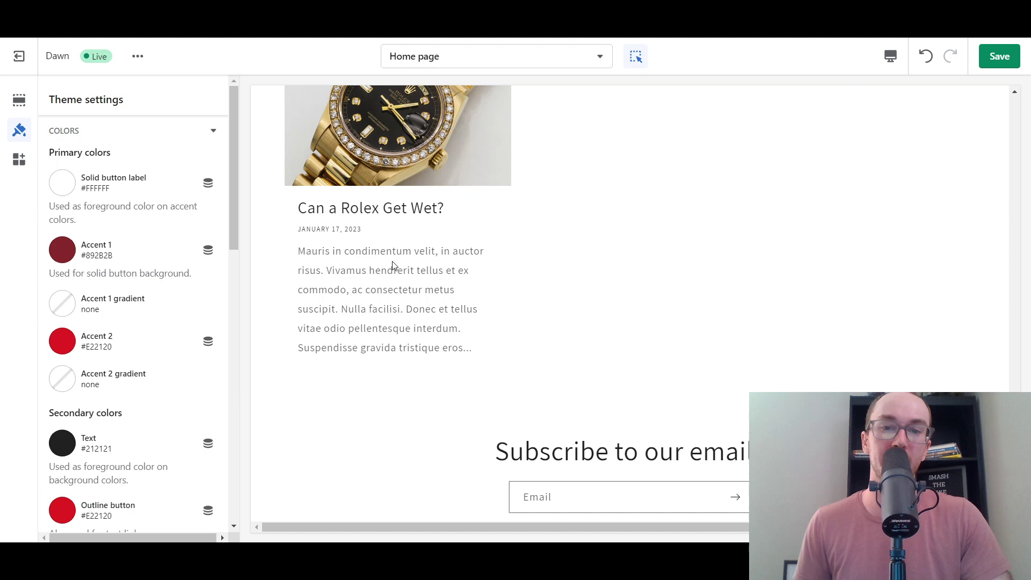
scroll(392, 265, down, 6)
scroll(596, 397, up, 15)
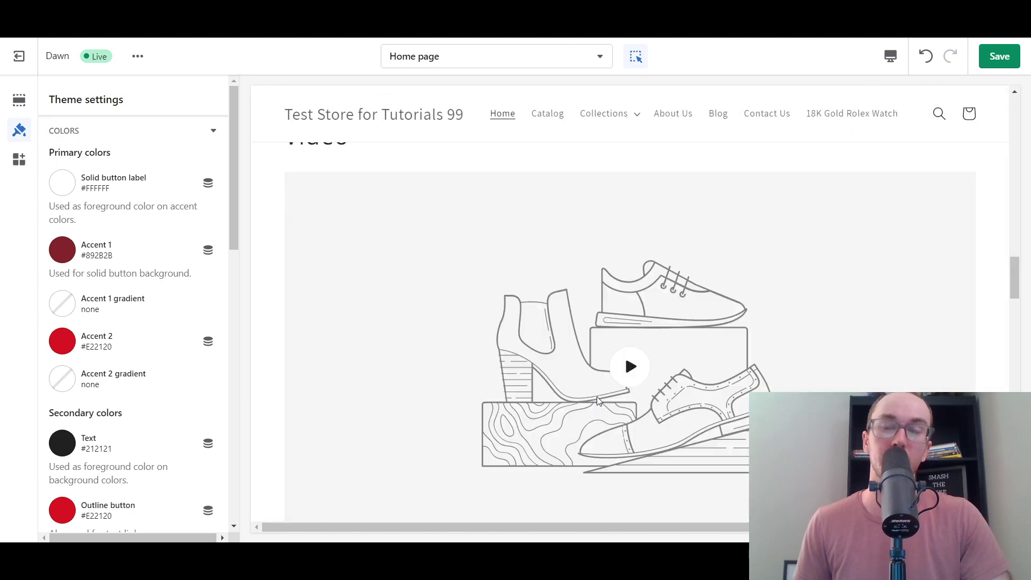
scroll(597, 397, up, 15)
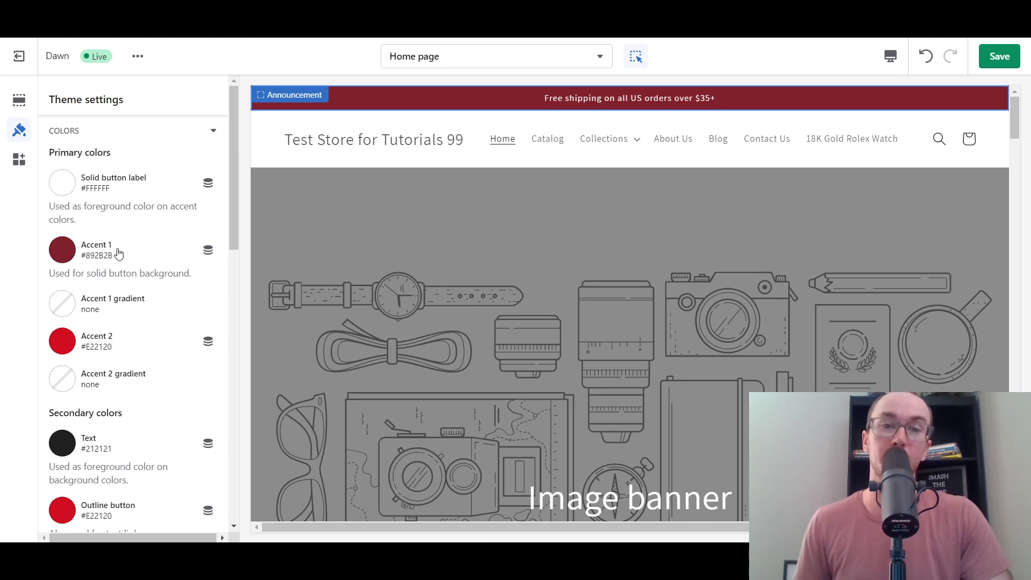
Pick blue #1878B9 for Accent 1 and check the blue bar in the preview
click(62, 250)
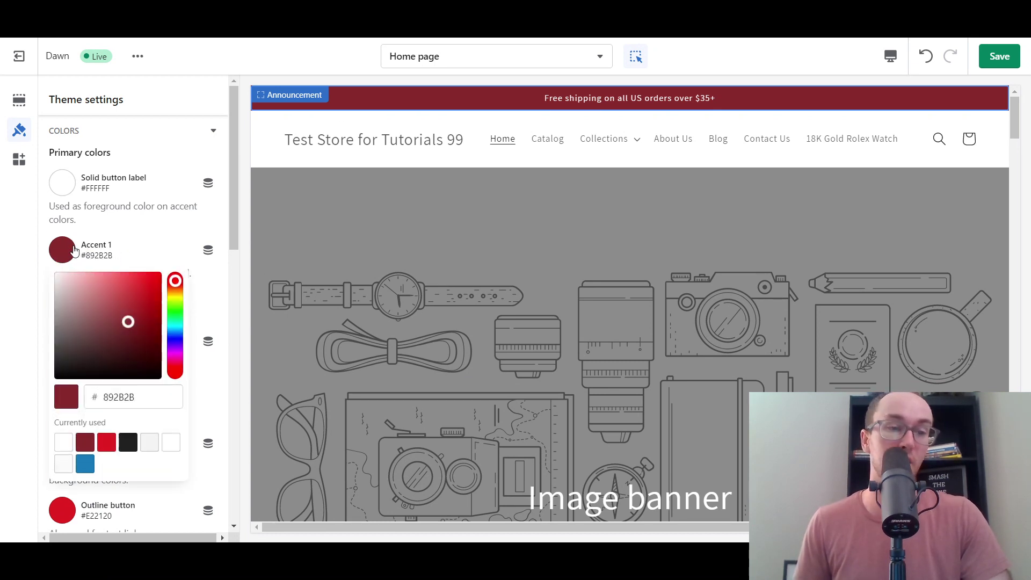
click(87, 467)
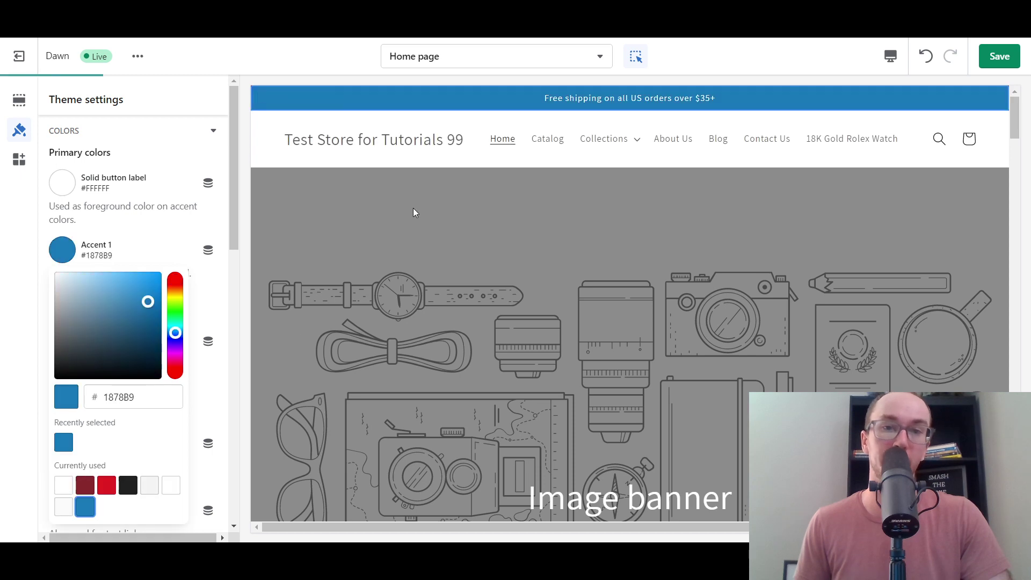
click(159, 235)
scroll(373, 262, down, 6)
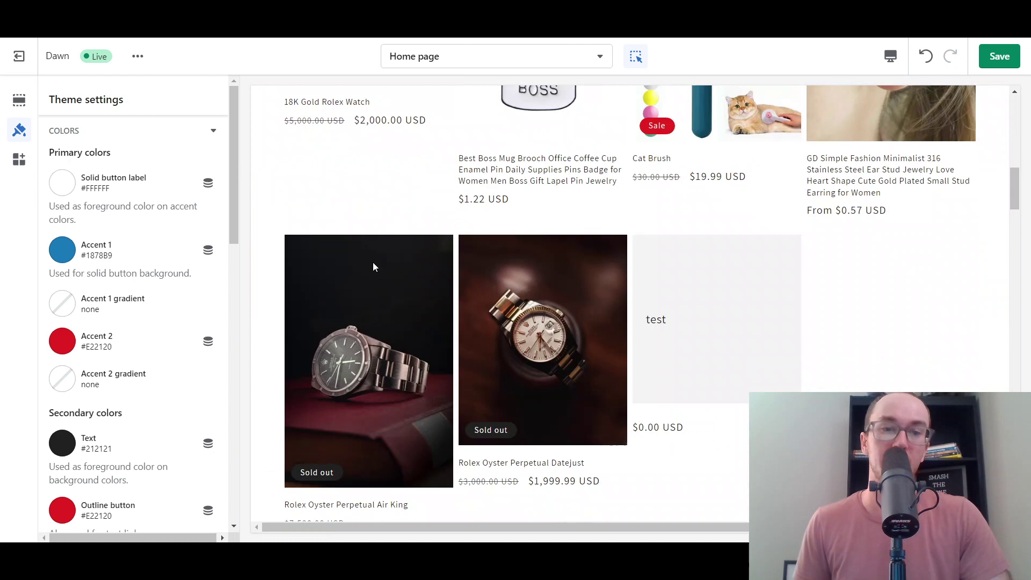
scroll(373, 262, up, 5)
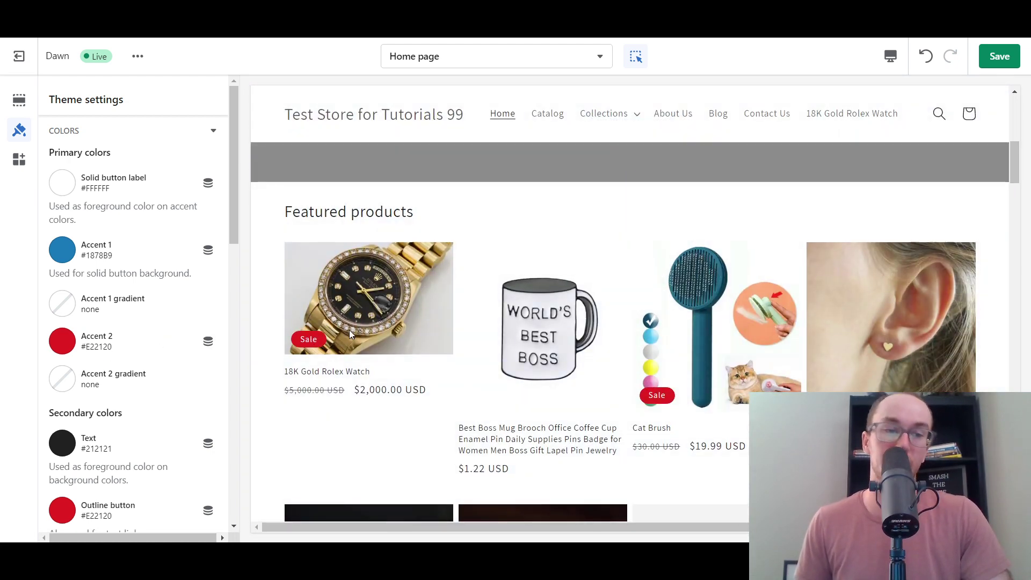
scroll(406, 235, up, 2)
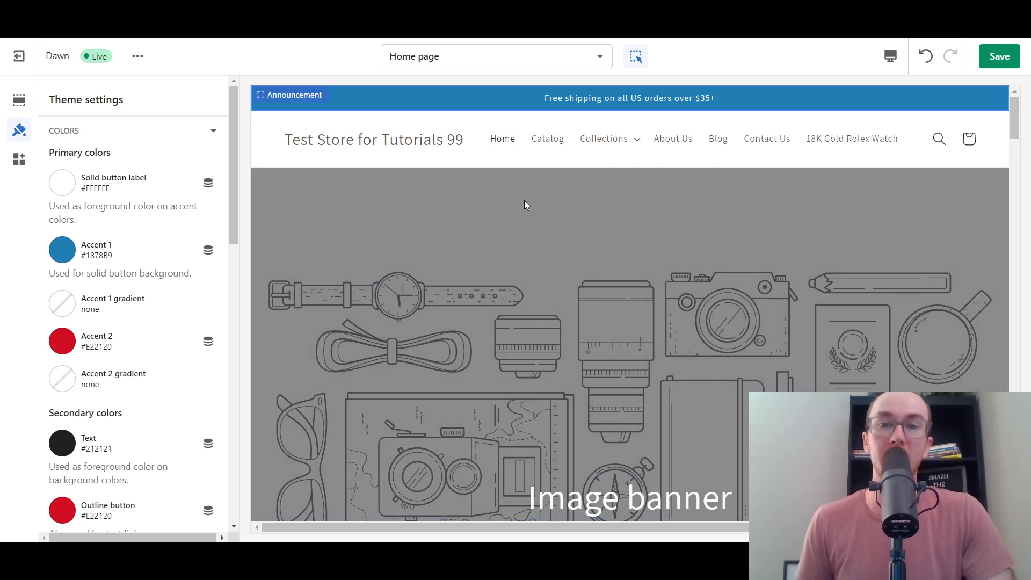
scroll(526, 206, down, 15)
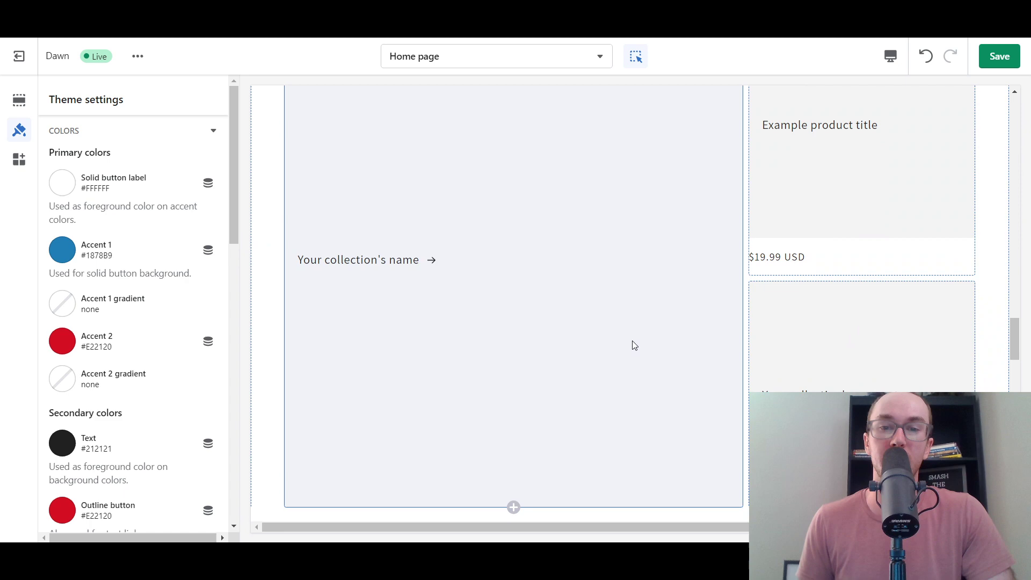
scroll(634, 345, down, 15)
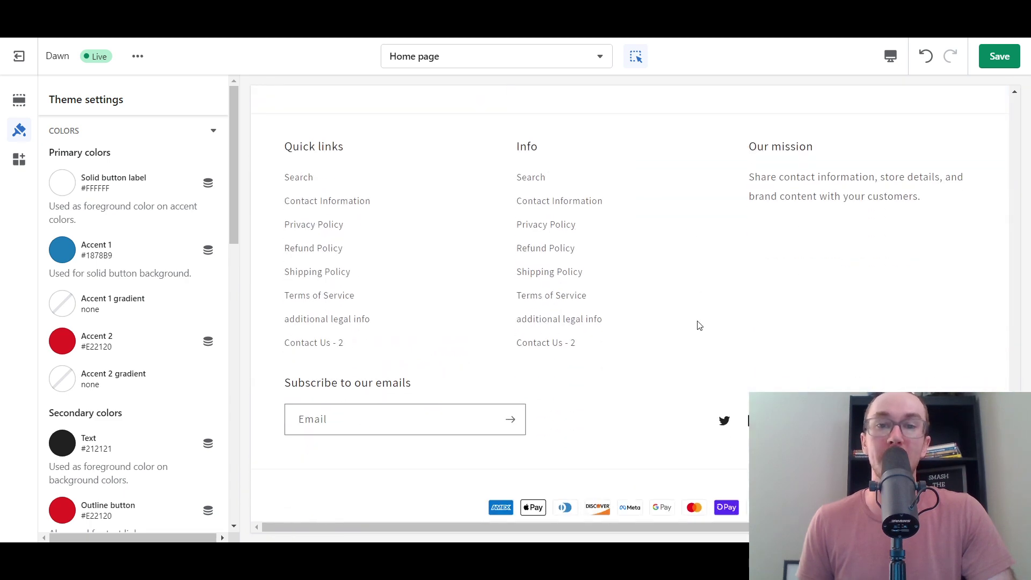
scroll(594, 320, up, 20)
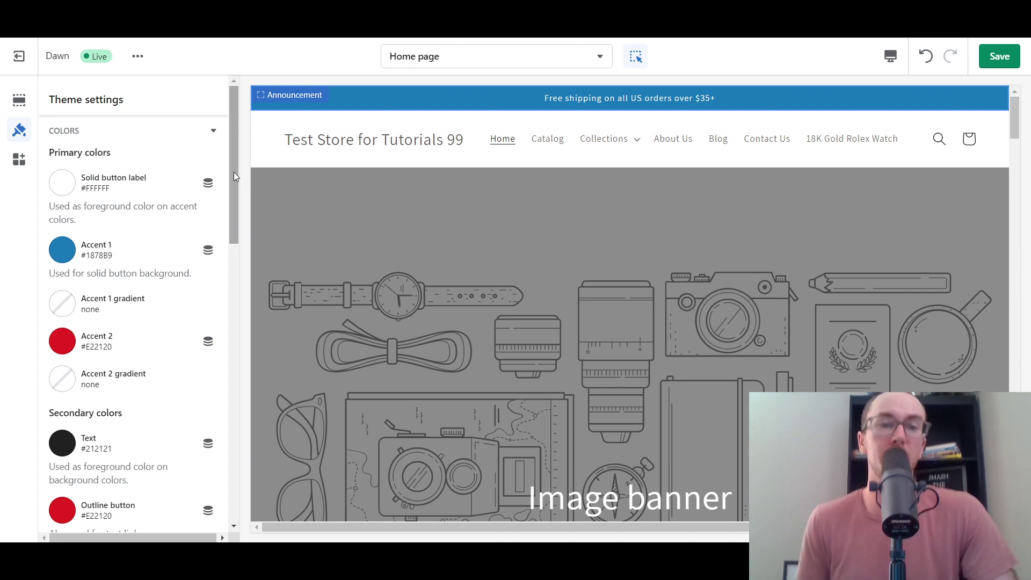
Try violet, gold and orange shades for Accent 1 in the colour picker
scroll(234, 172, down, 1)
scroll(230, 188, up, 1)
click(62, 249)
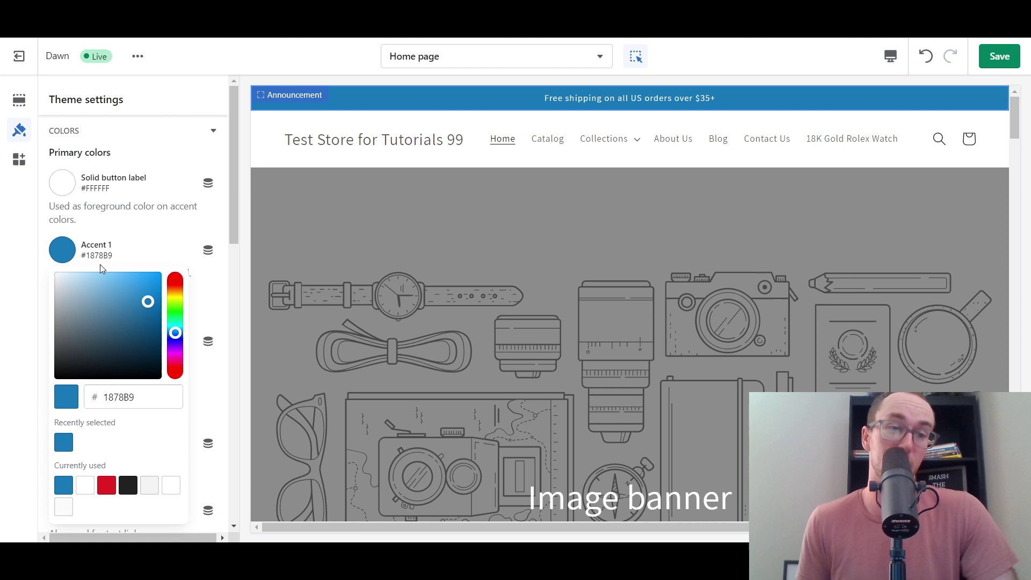
drag(174, 334, 175, 288)
click(110, 295)
click(115, 290)
click(128, 283)
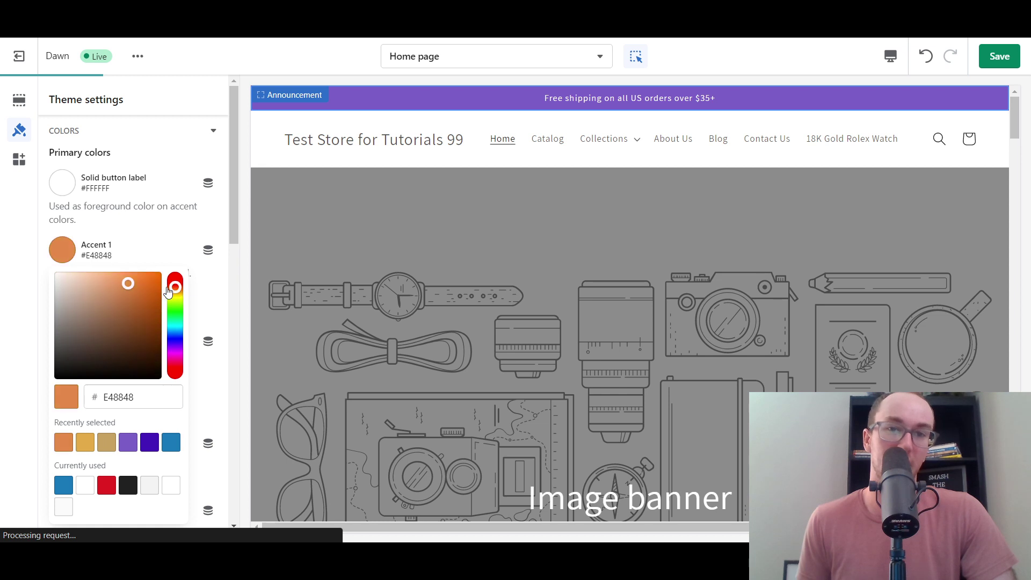
click(148, 276)
click(154, 263)
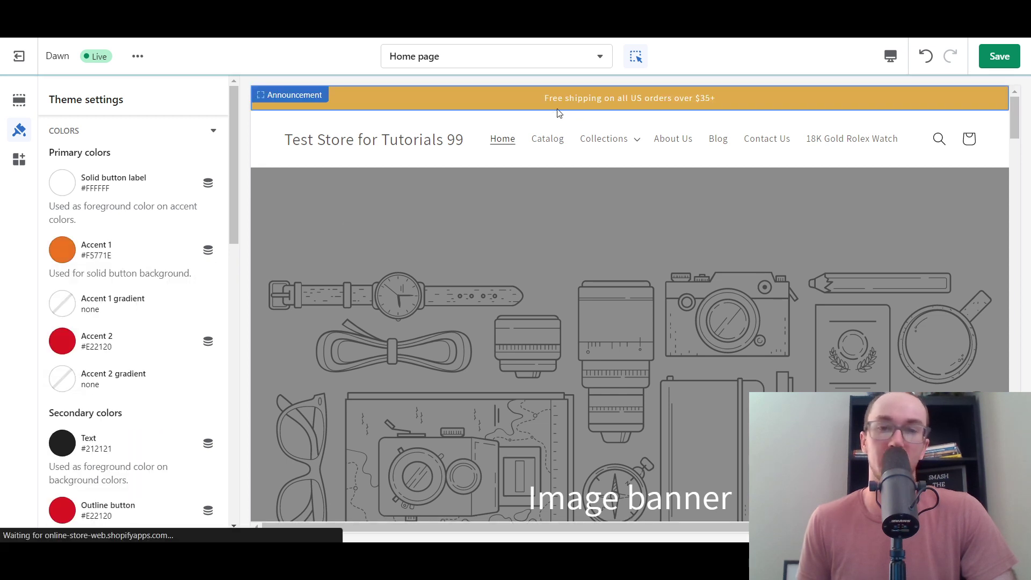
Set Accent 1 back to the currently used blue #1878B9
click(66, 261)
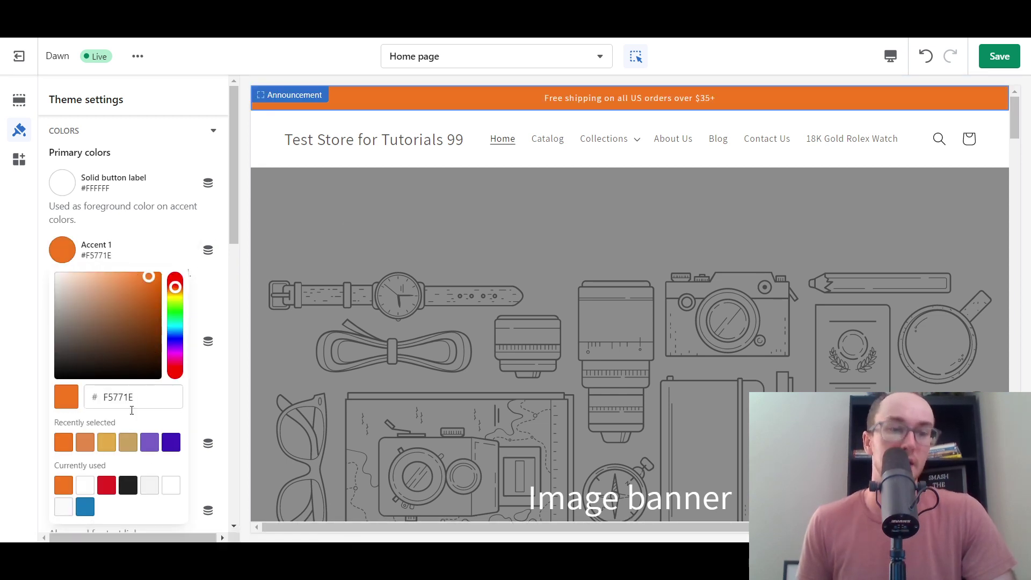
click(84, 507)
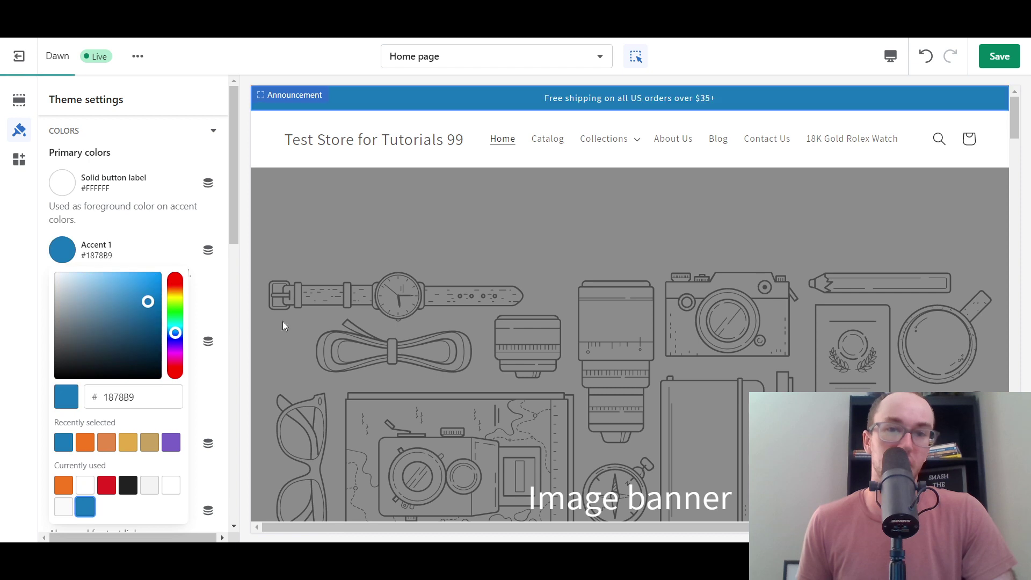
click(160, 240)
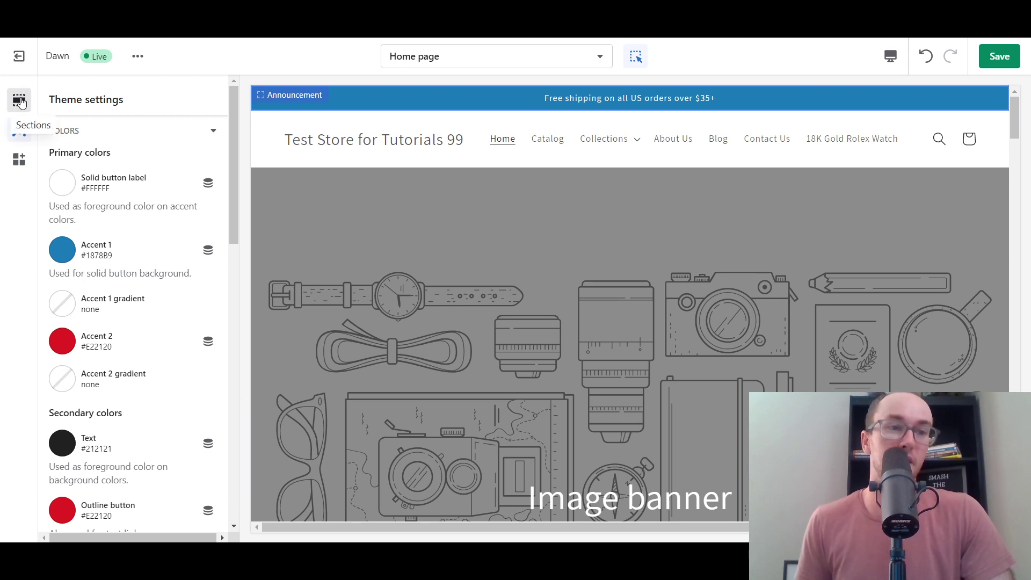
Link the free-shipping announcement to Collections > All collections
click(19, 100)
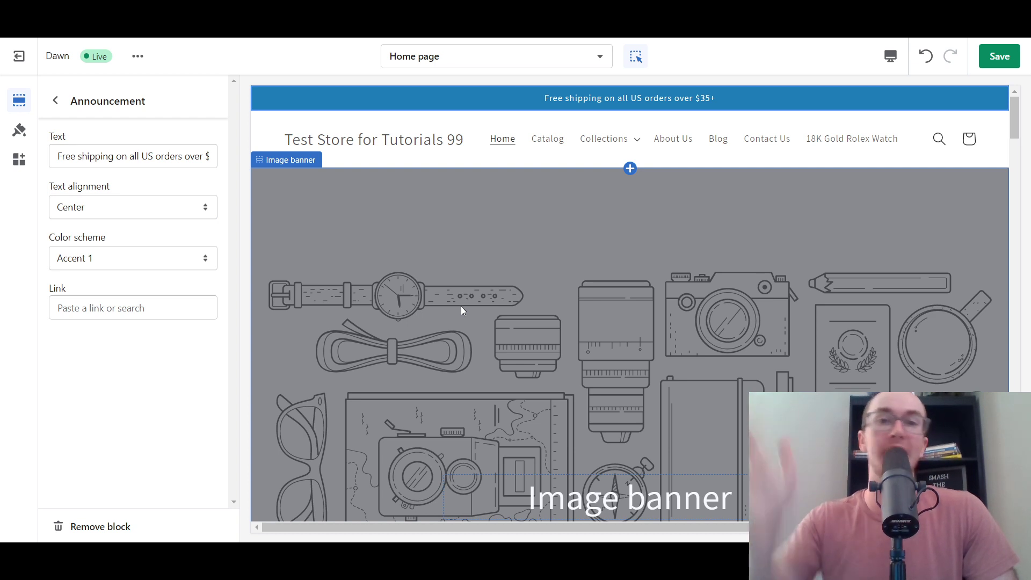
click(206, 314)
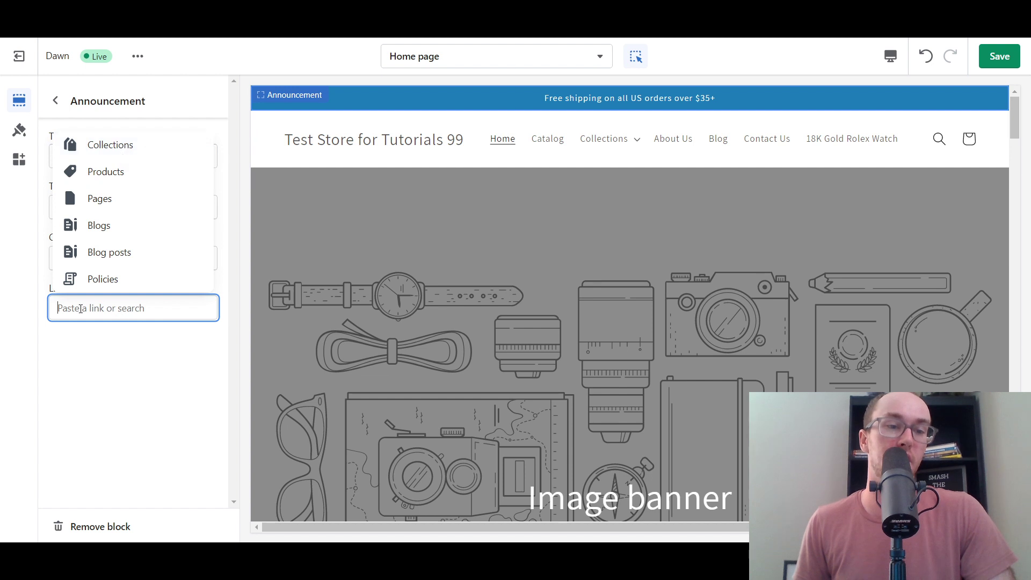
click(109, 350)
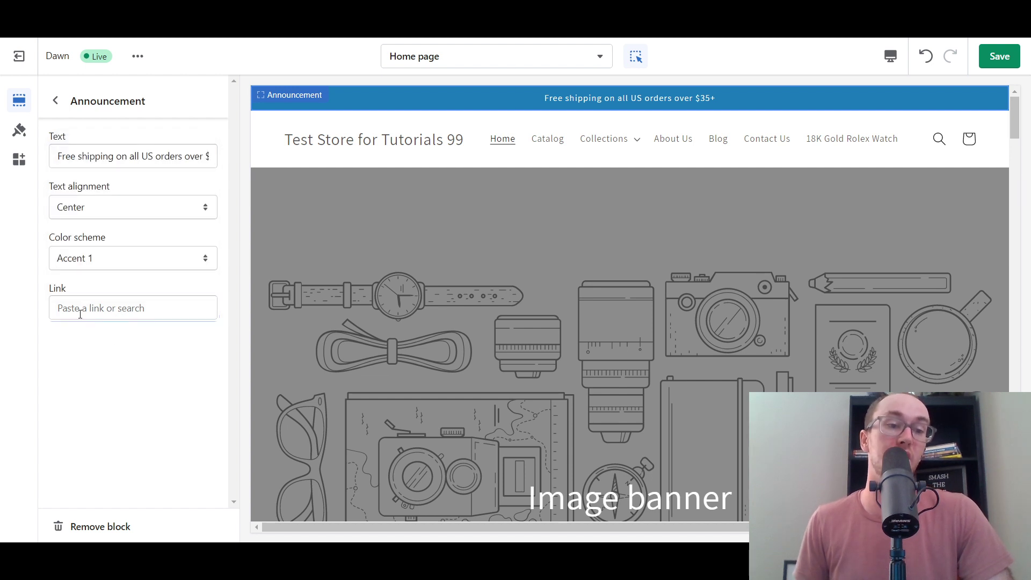
click(135, 310)
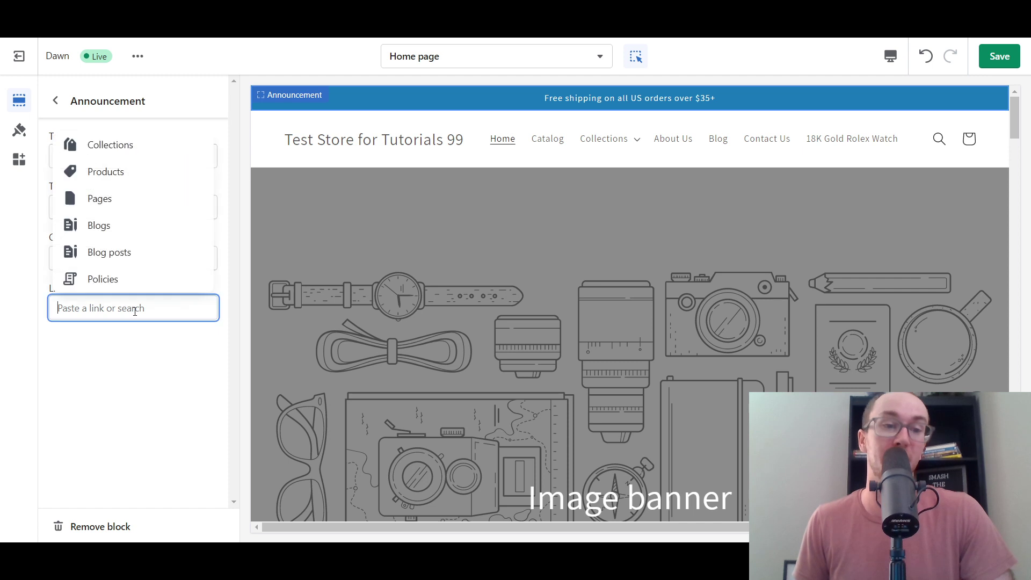
click(127, 198)
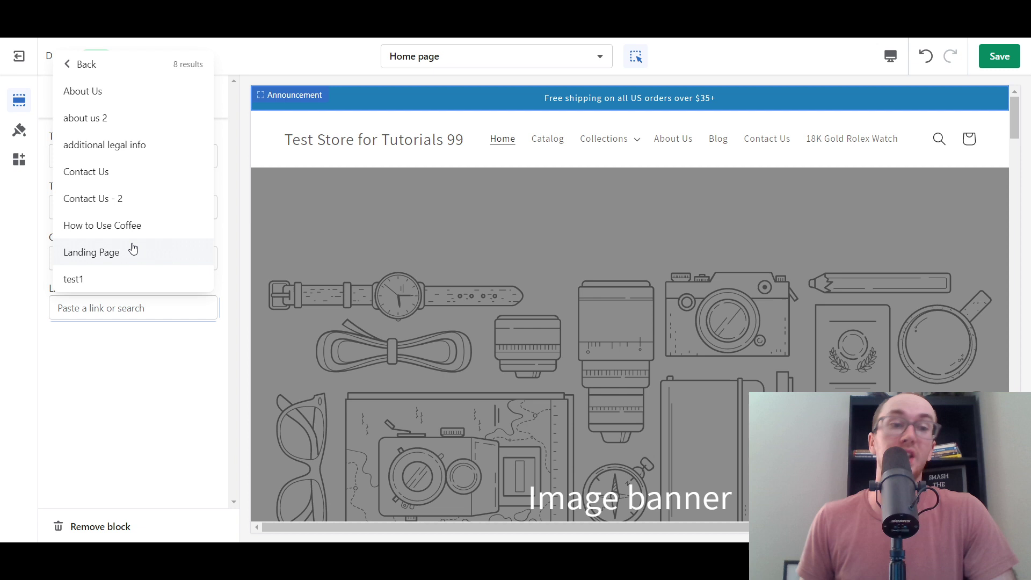
click(70, 66)
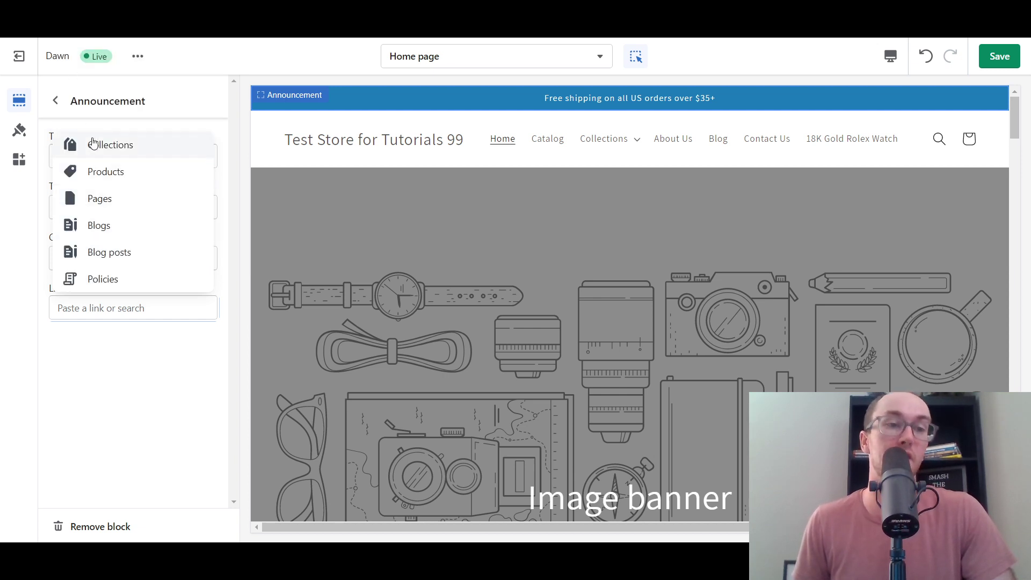
click(93, 148)
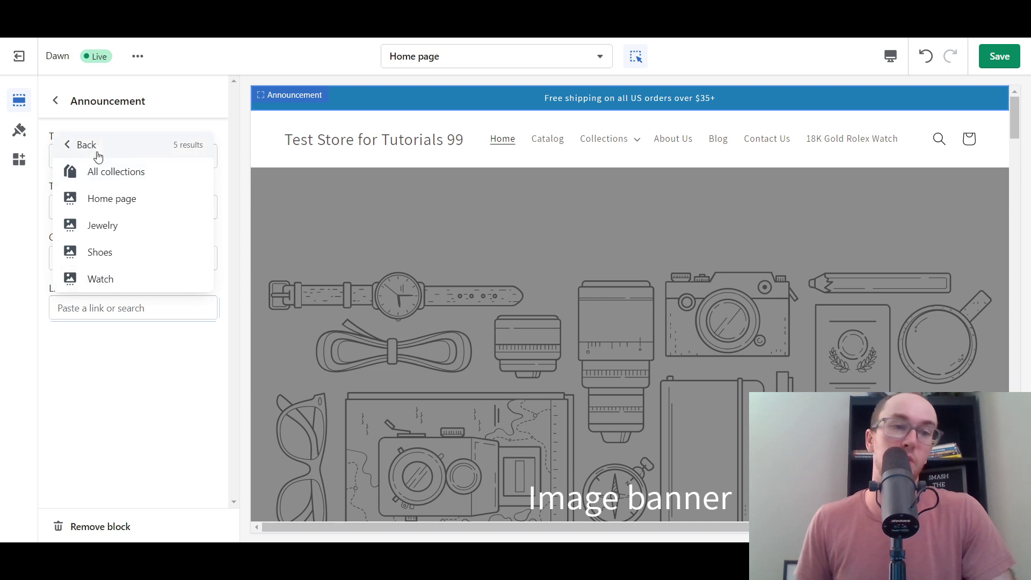
click(138, 177)
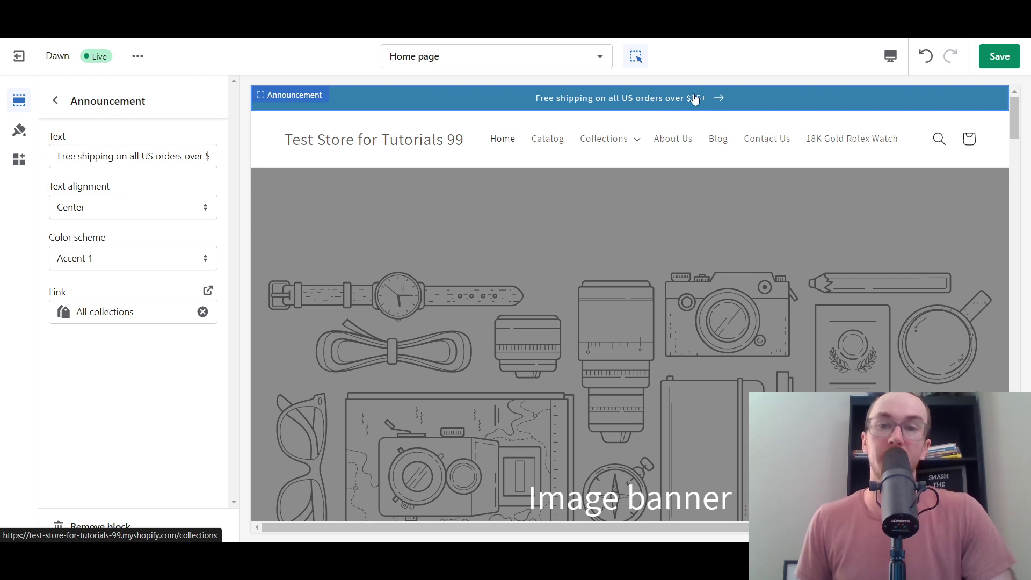
Save the theme, confirm the bar's link opens Collections, then return to the home page
click(999, 56)
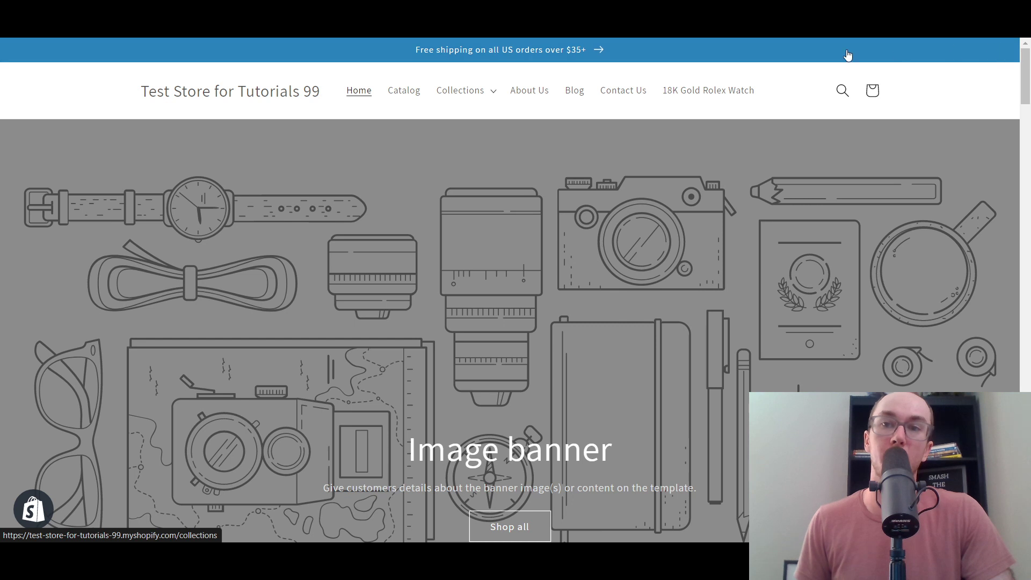
click(600, 54)
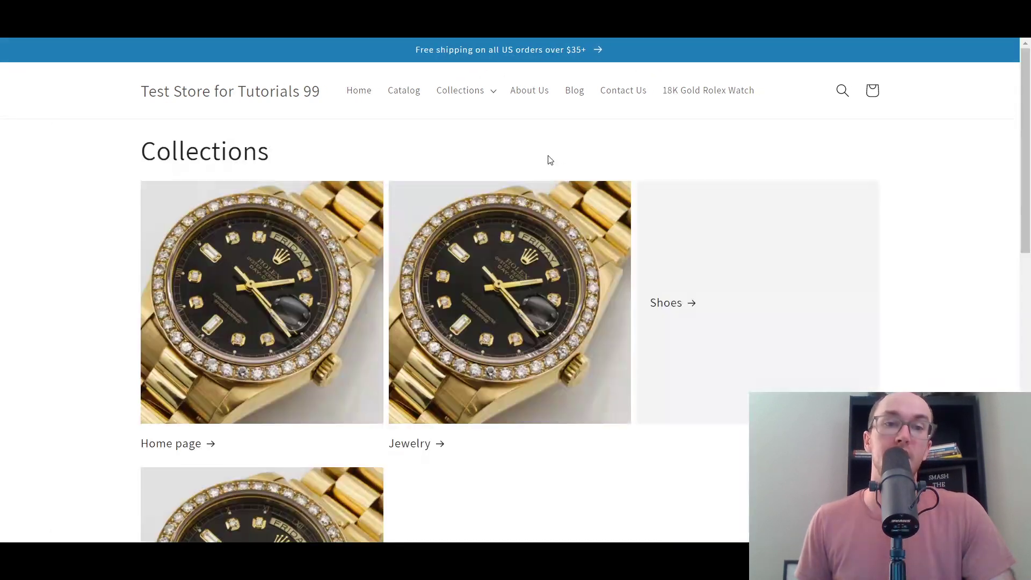
scroll(919, 389, down, 5)
scroll(902, 381, up, 5)
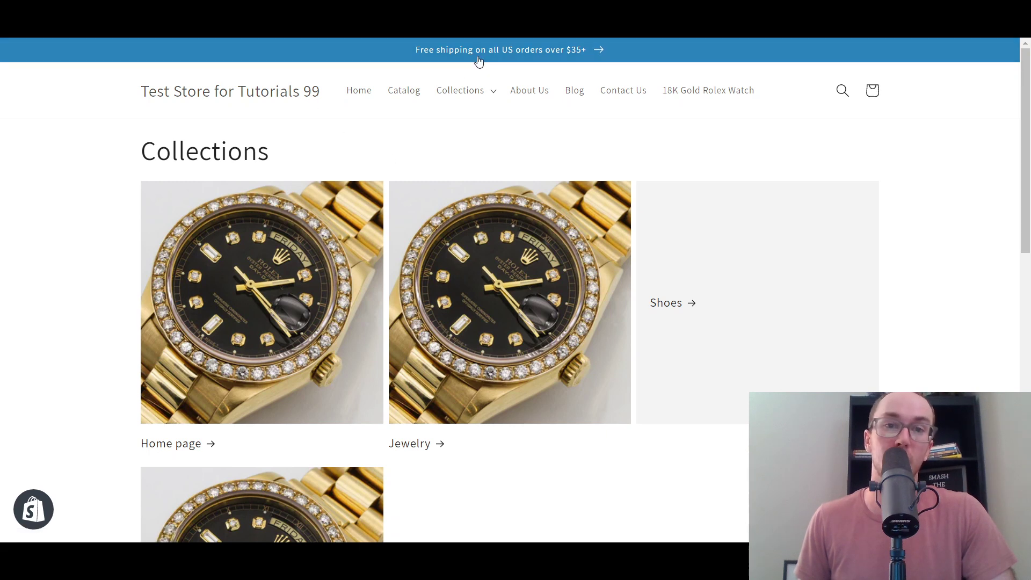
click(304, 94)
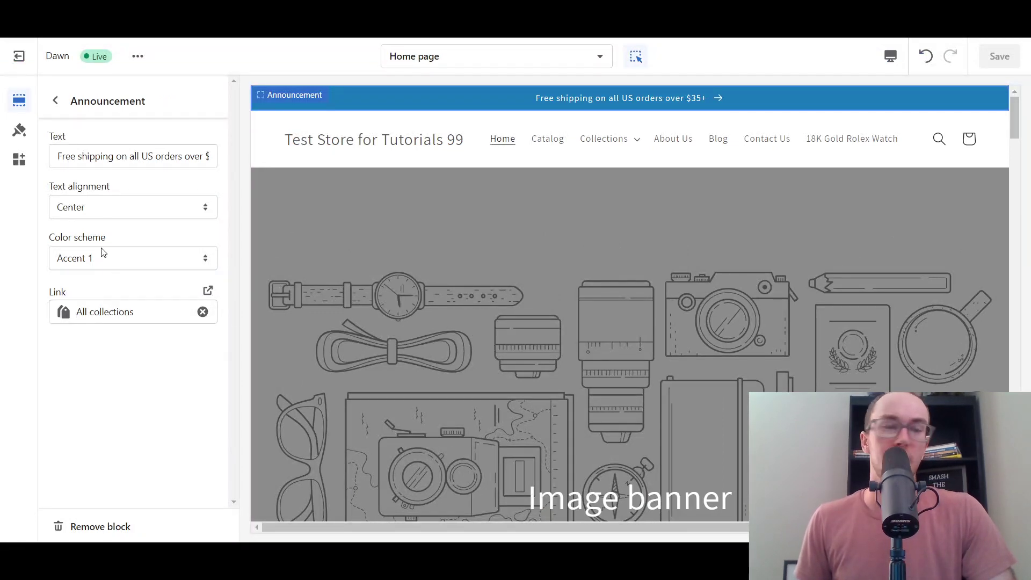
Add a 'Welcome to our store' announcement below the free-shipping message and open its block settings
click(55, 101)
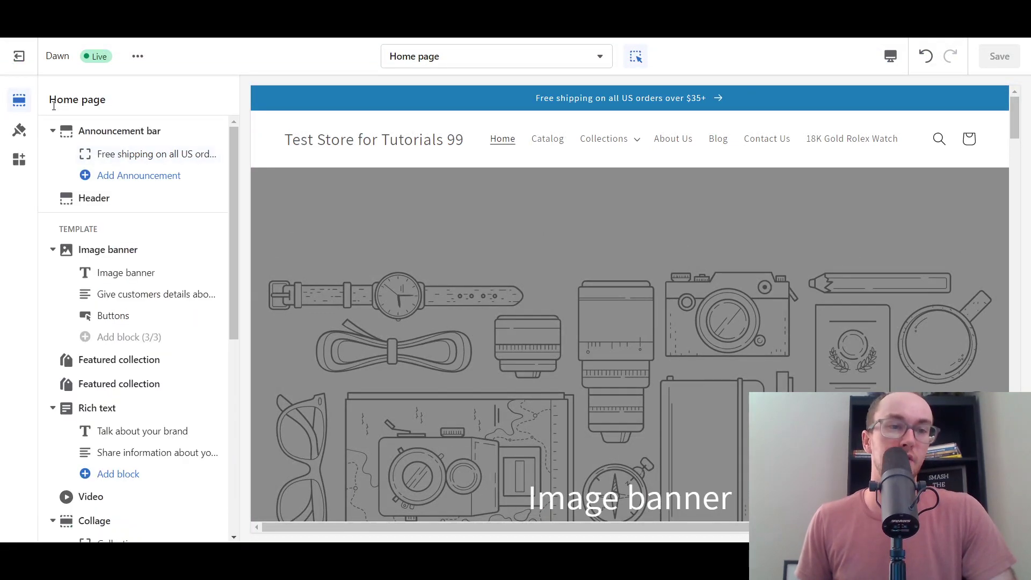
click(95, 178)
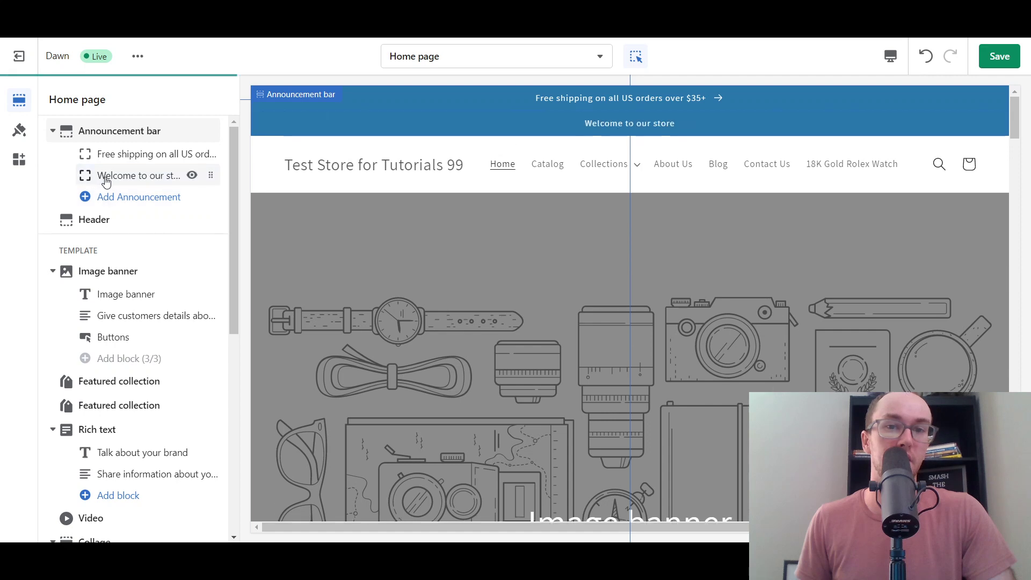
click(153, 183)
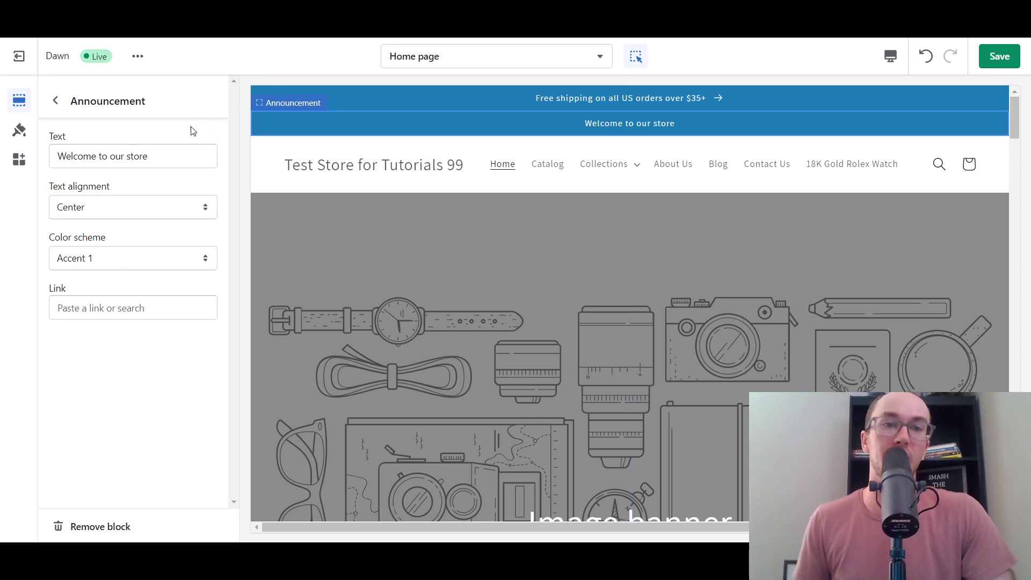
Set the welcome announcement's colour scheme to Background 2 after trying Inverse and Background 1
click(133, 258)
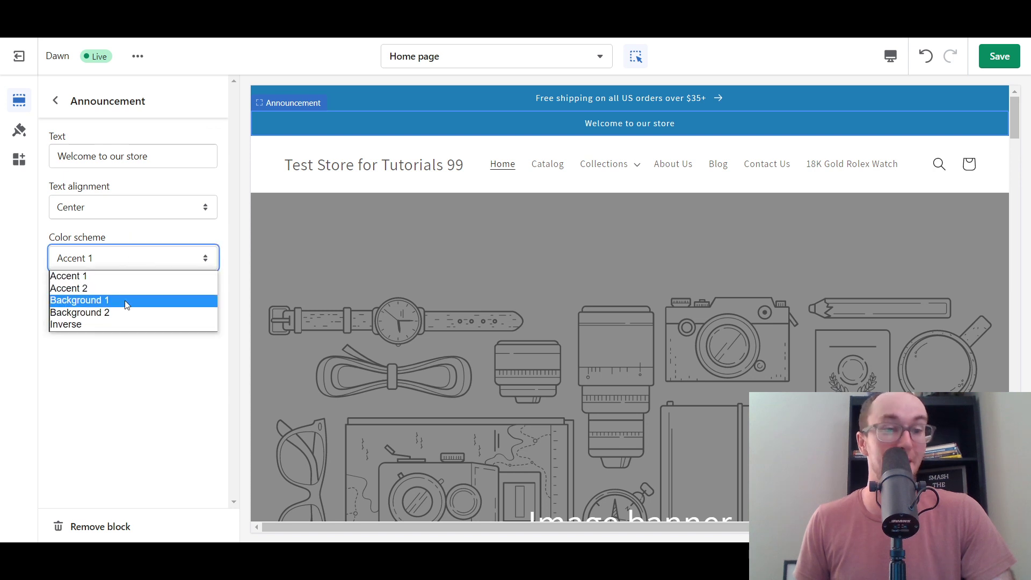
click(120, 327)
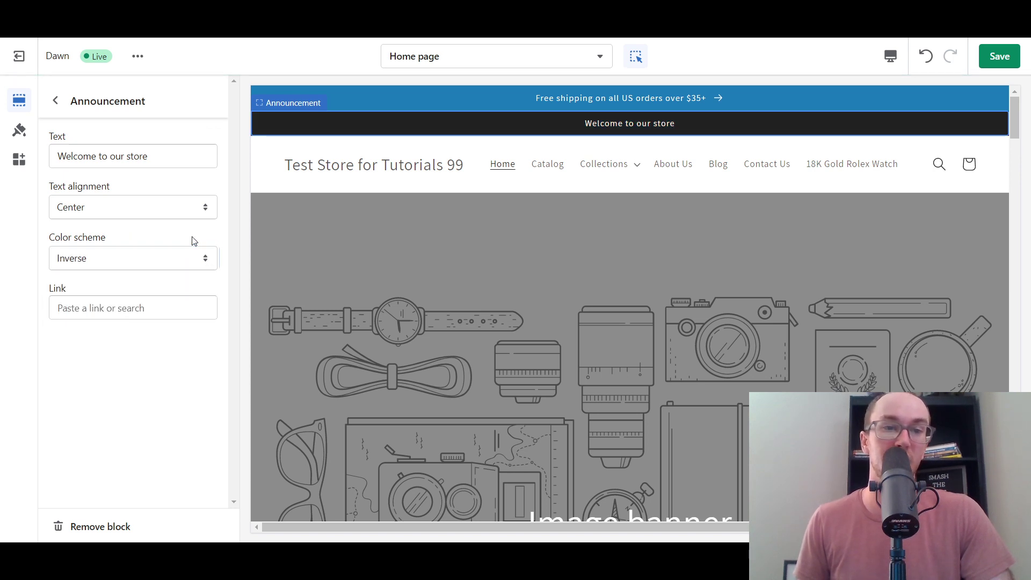
click(179, 264)
click(129, 300)
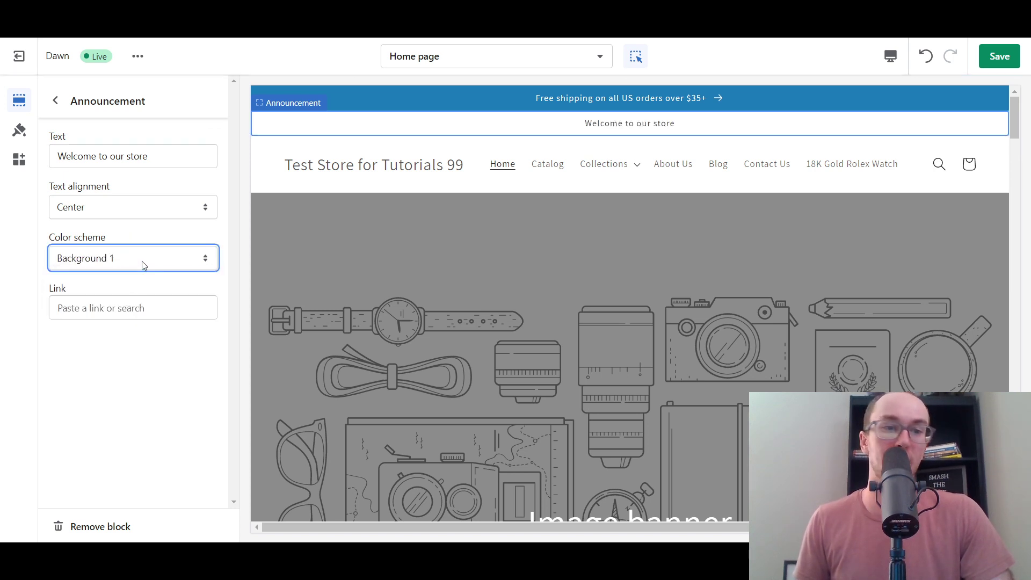
click(142, 261)
click(125, 297)
key(Down)
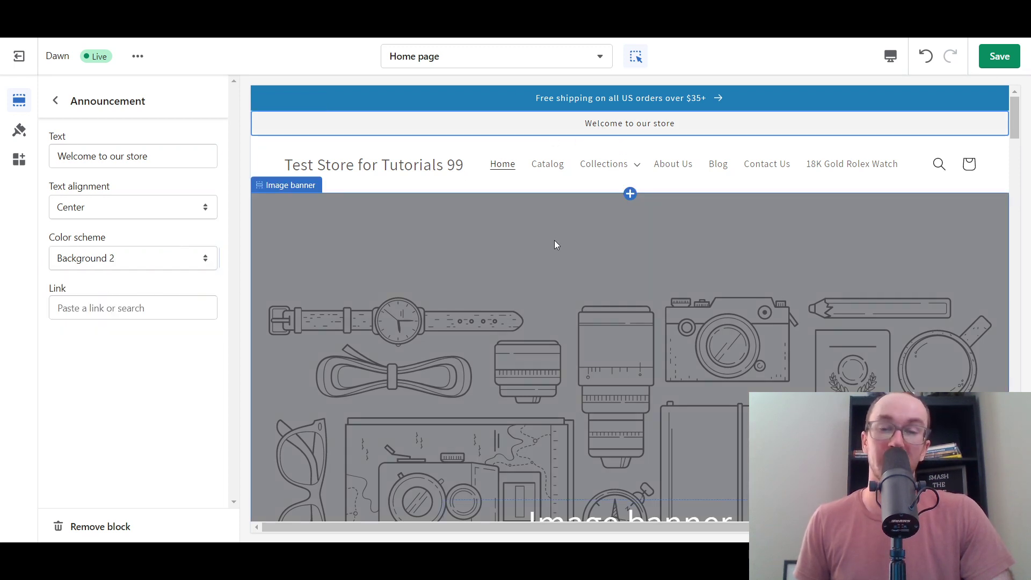
Save the theme with the restyled welcome announcement
click(139, 158)
click(195, 182)
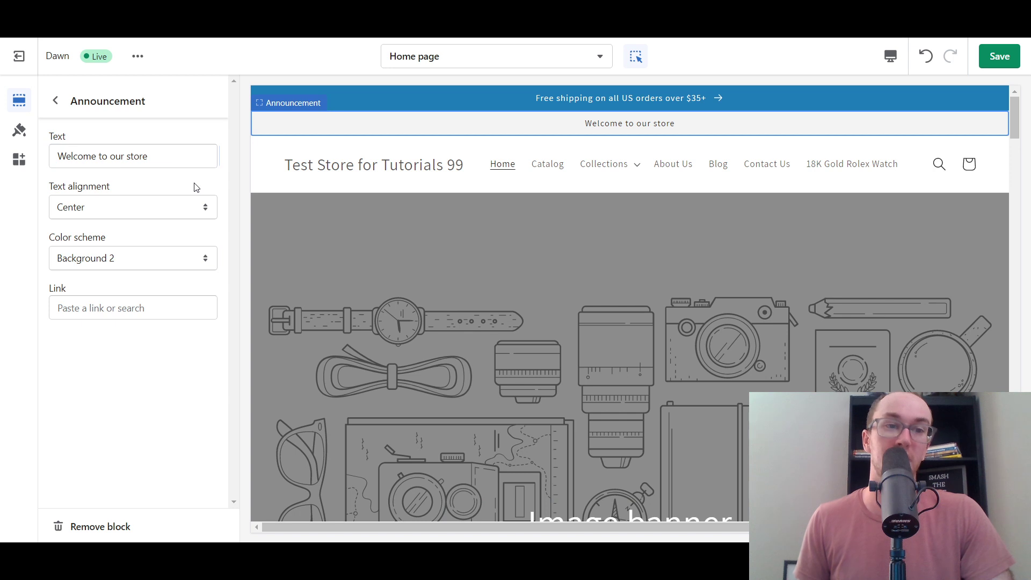
click(993, 57)
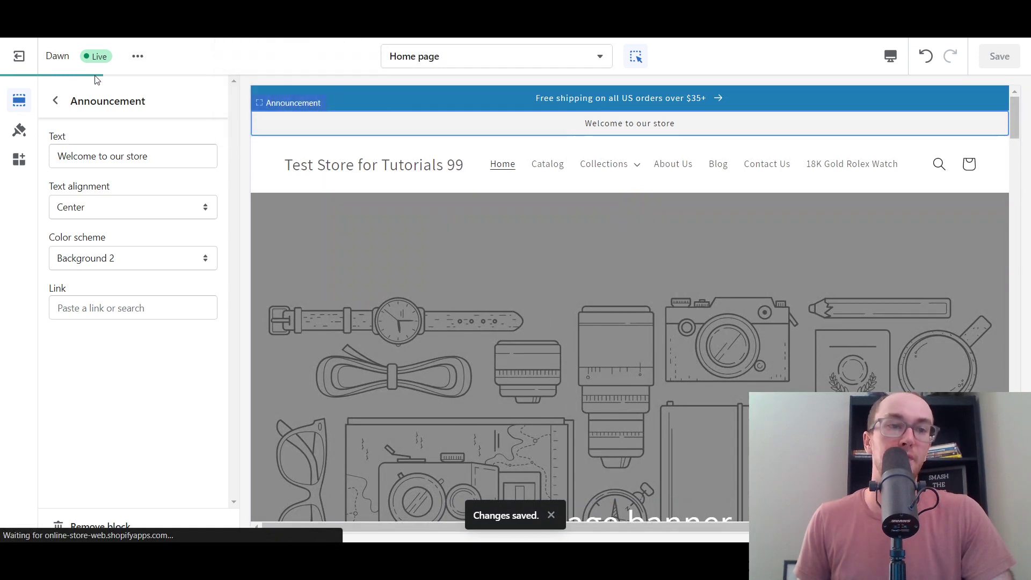
click(78, 93)
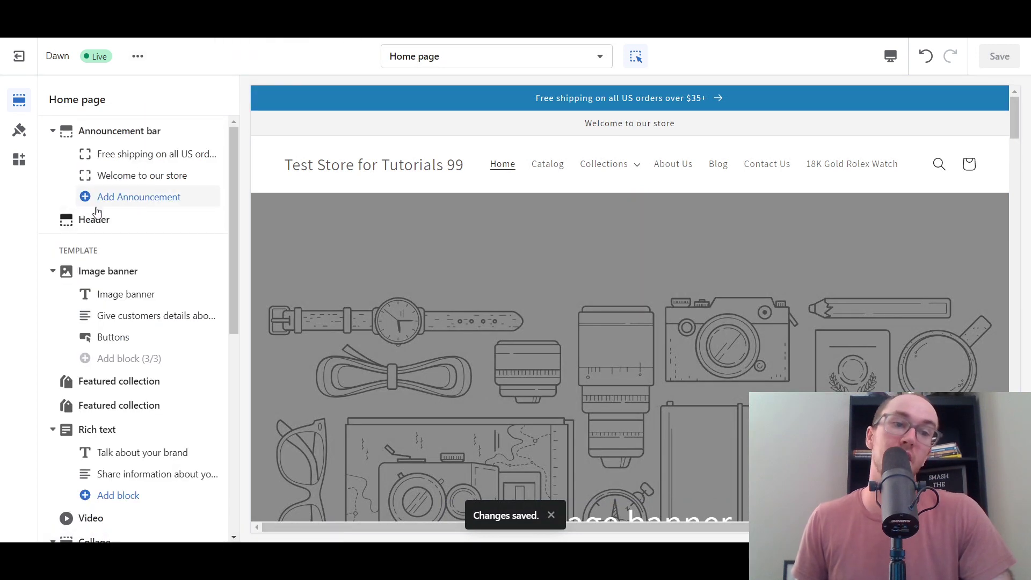
click(129, 197)
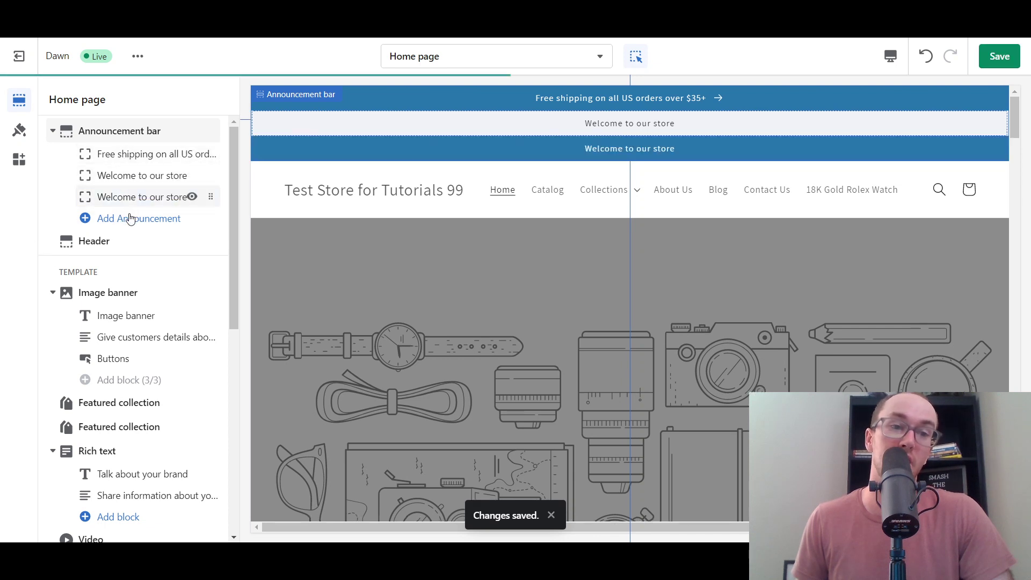
click(129, 218)
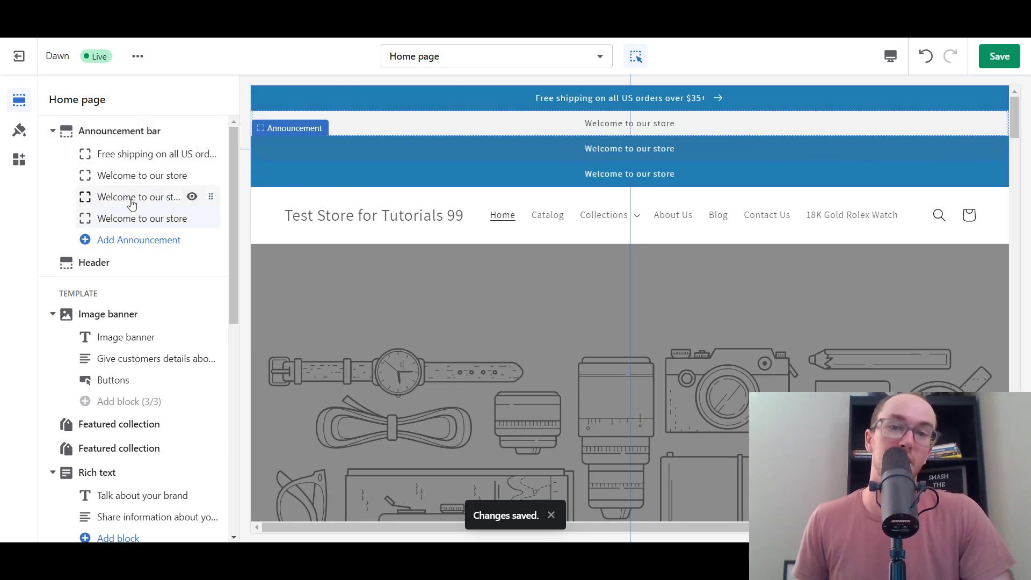
click(573, 173)
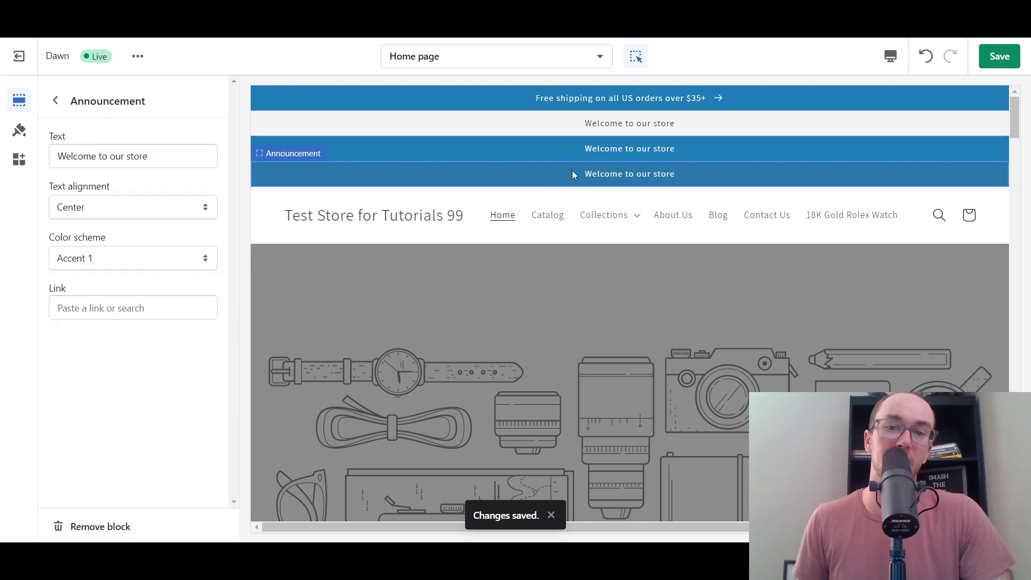
click(119, 526)
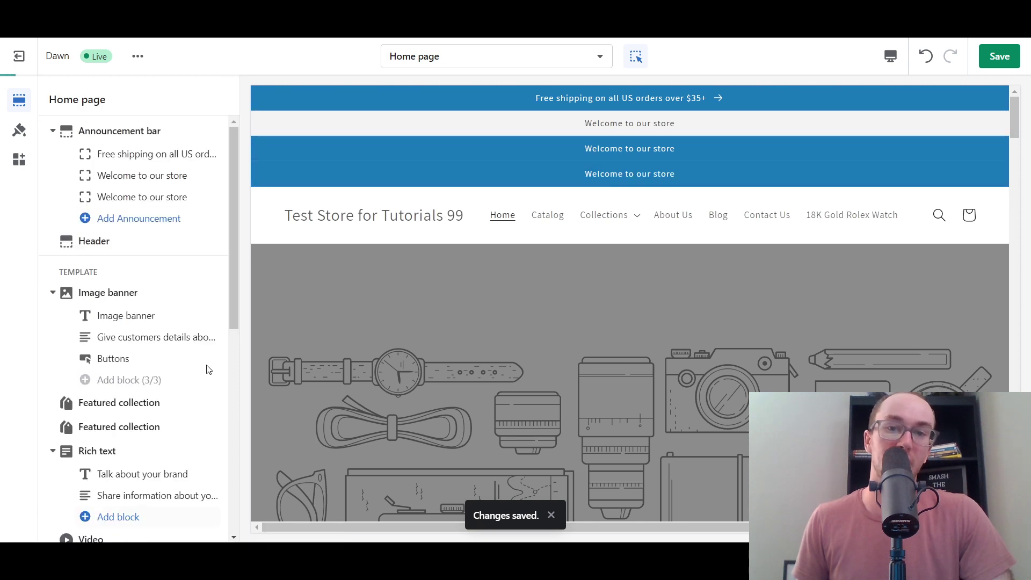
click(109, 198)
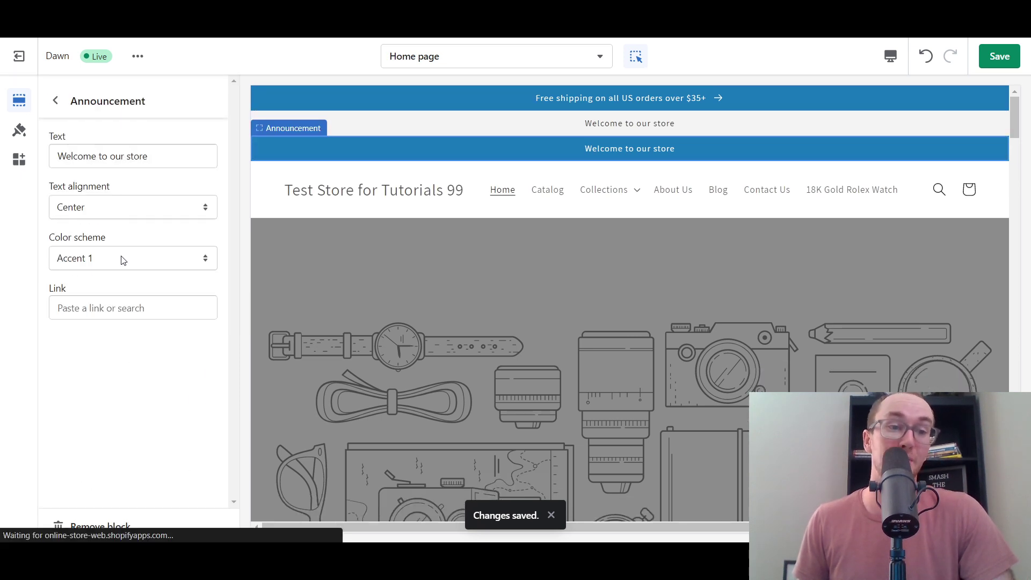
click(70, 525)
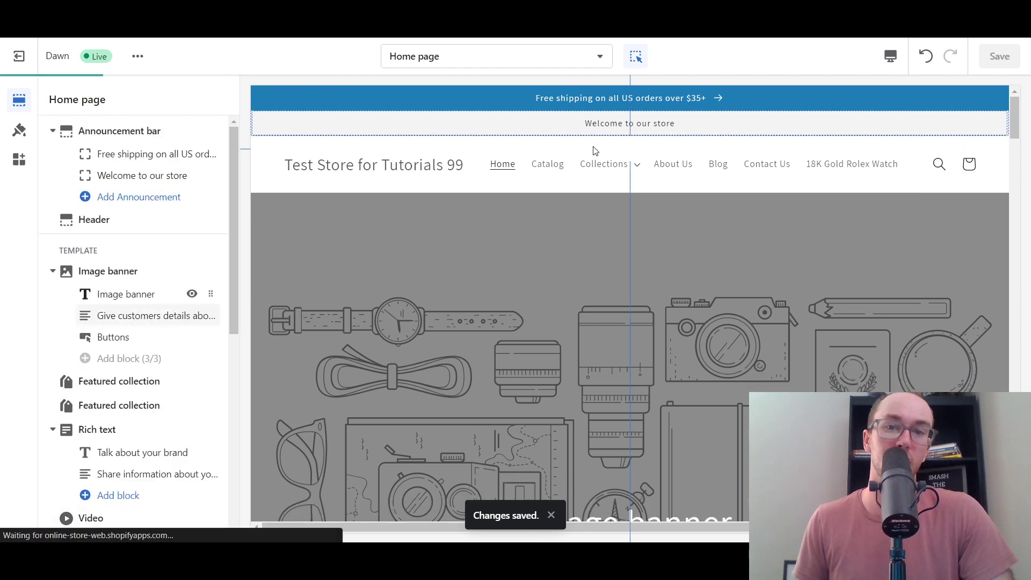
View the live home page and inspect the free-shipping and 'Welcome to our store' bars
click(118, 37)
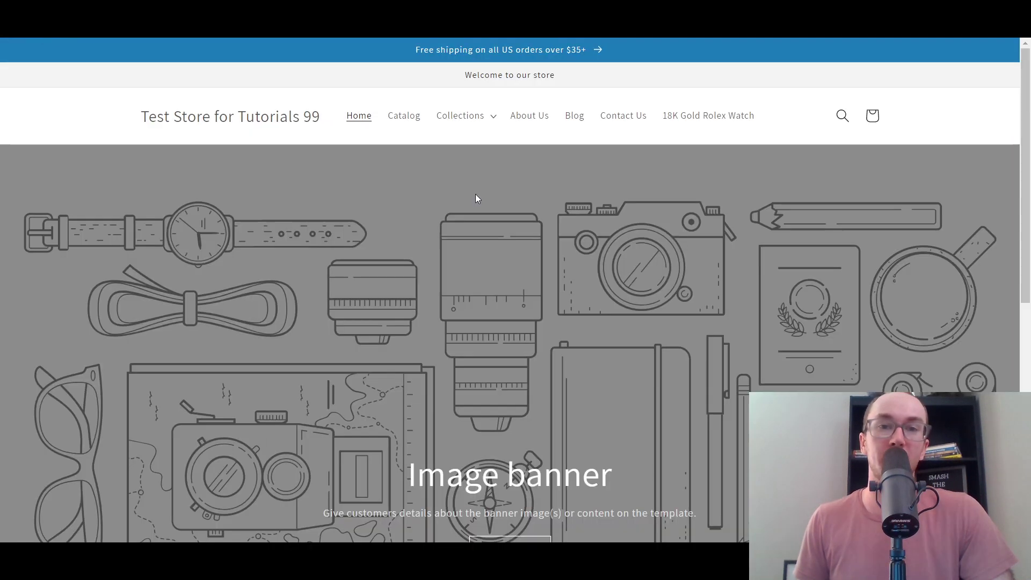
drag(562, 80, 463, 80)
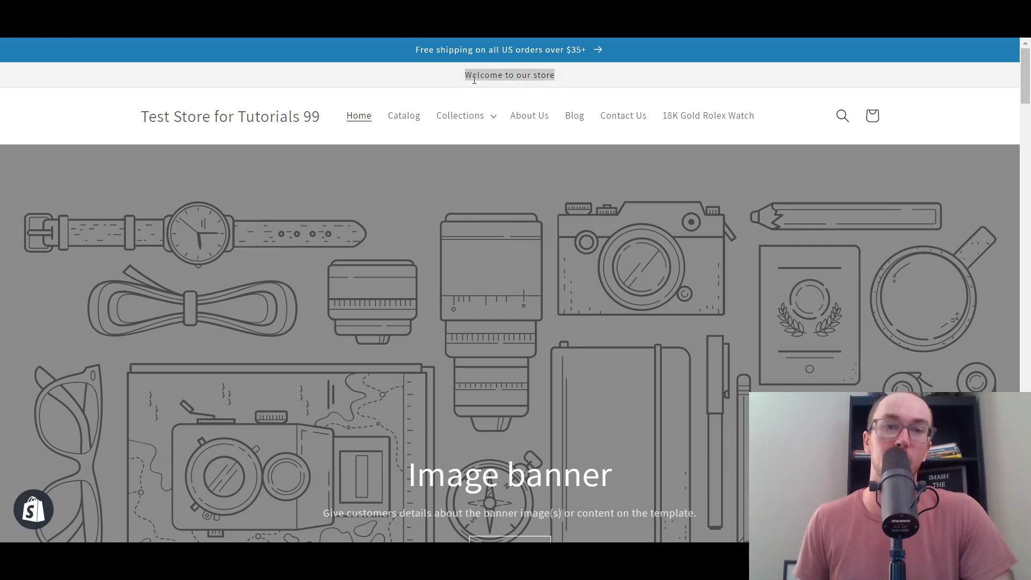
click(559, 269)
scroll(574, 233, down, 5)
scroll(530, 373, up, 5)
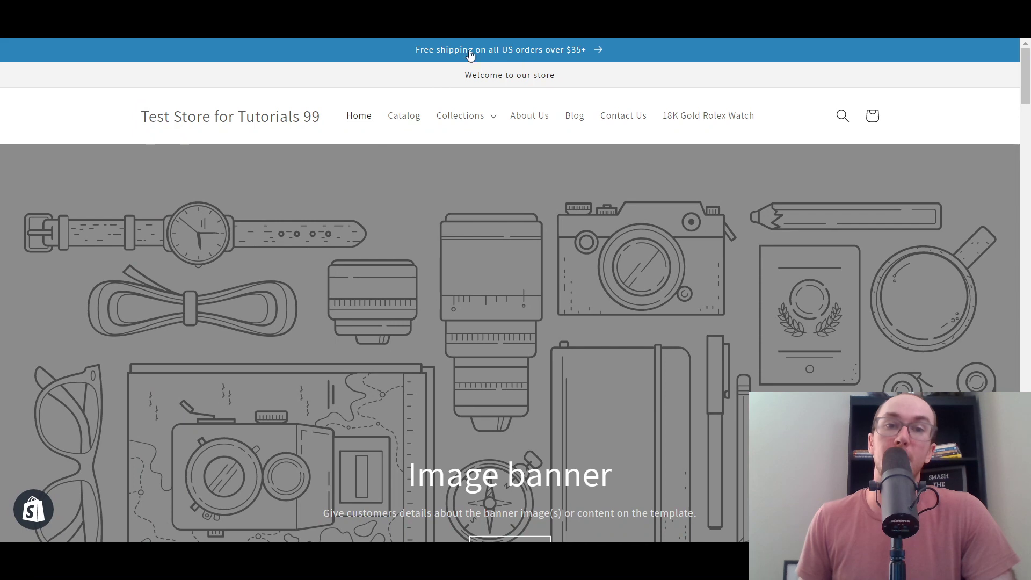
scroll(537, 424, down, 5)
scroll(492, 405, up, 5)
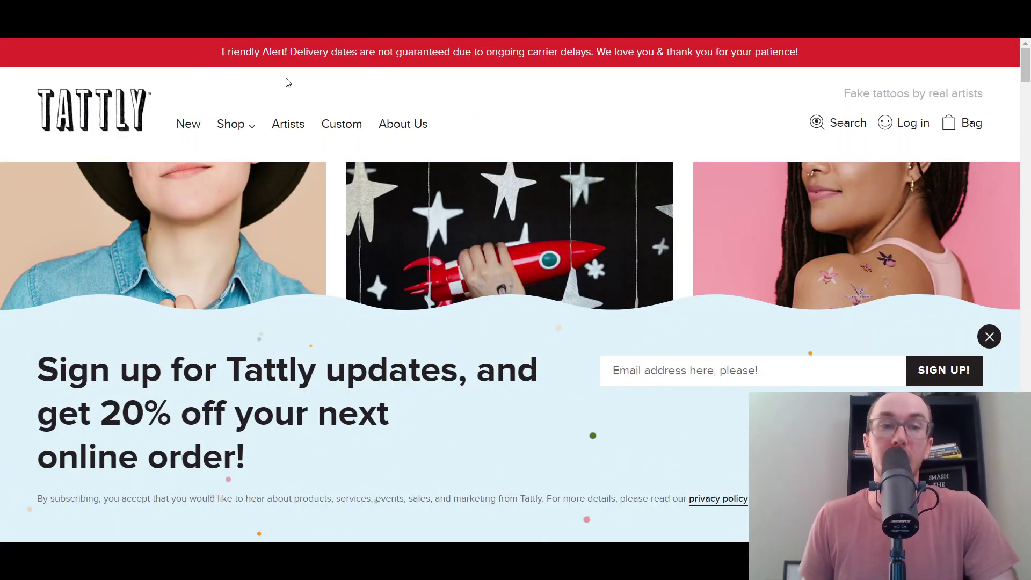
Highlight and read the delivery-delay message in Tattly's red alert banner
drag(222, 52, 595, 56)
click(301, 52)
click(508, 52)
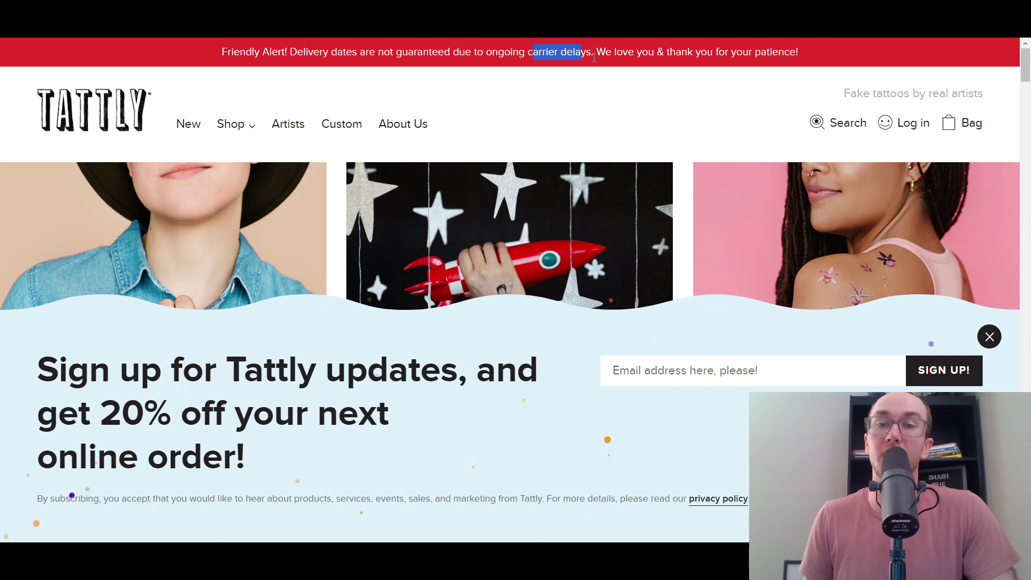
click(595, 56)
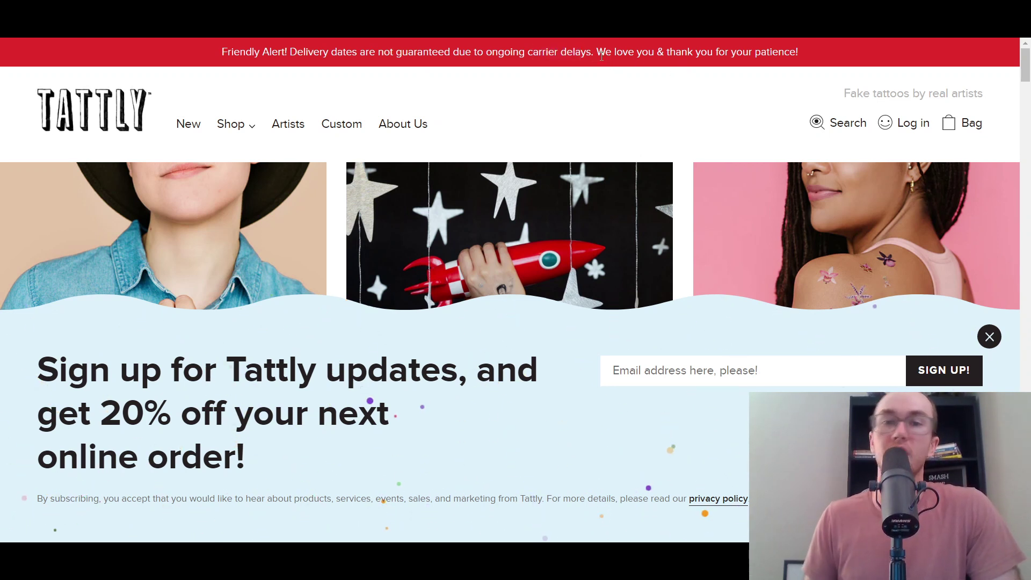
drag(800, 52, 218, 57)
click(475, 99)
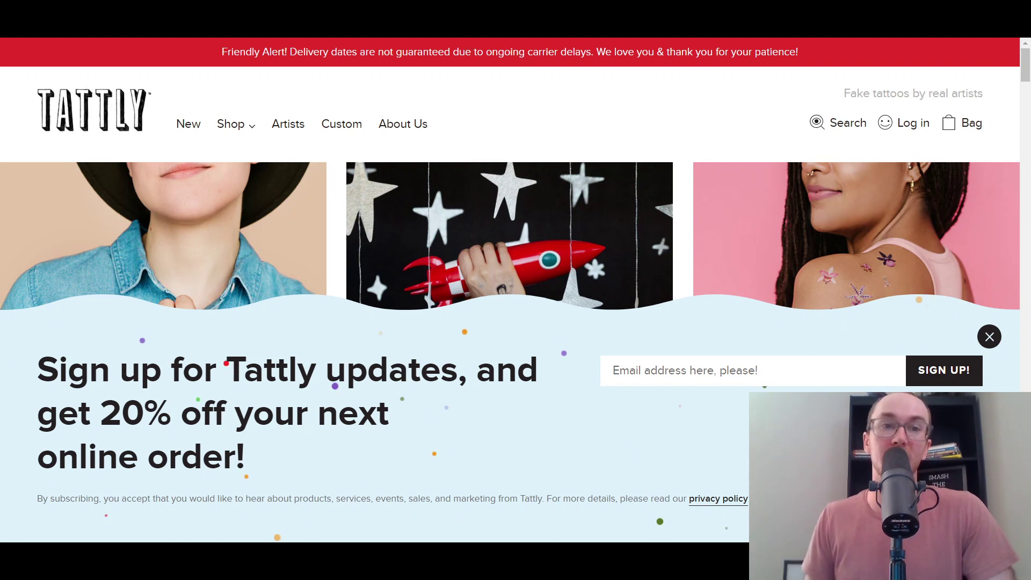
Compare Tattly with the test store, then move on to the Sculpt Activewear site
key(ctrl+Tab)
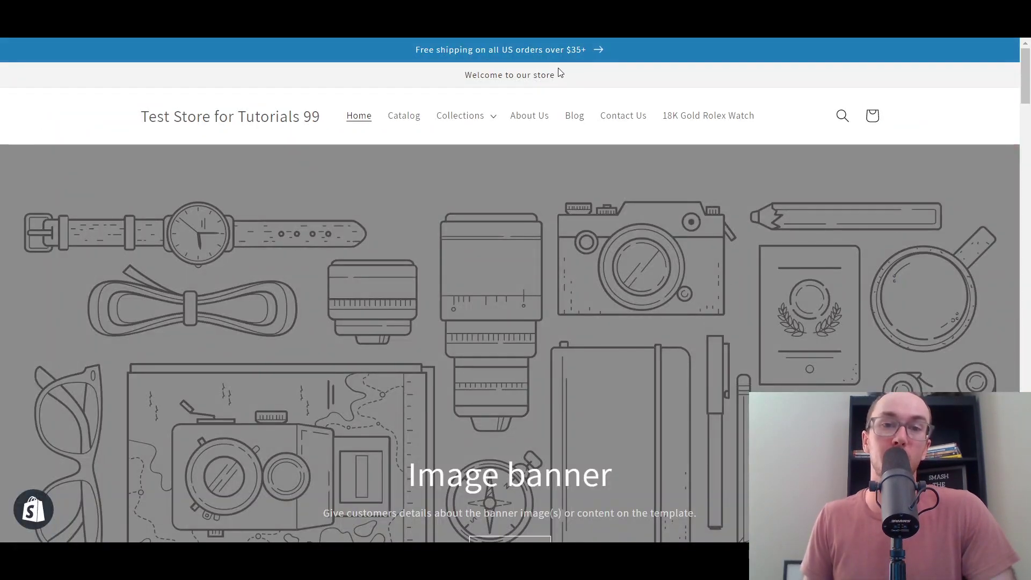
key(ctrl+shift+Tab)
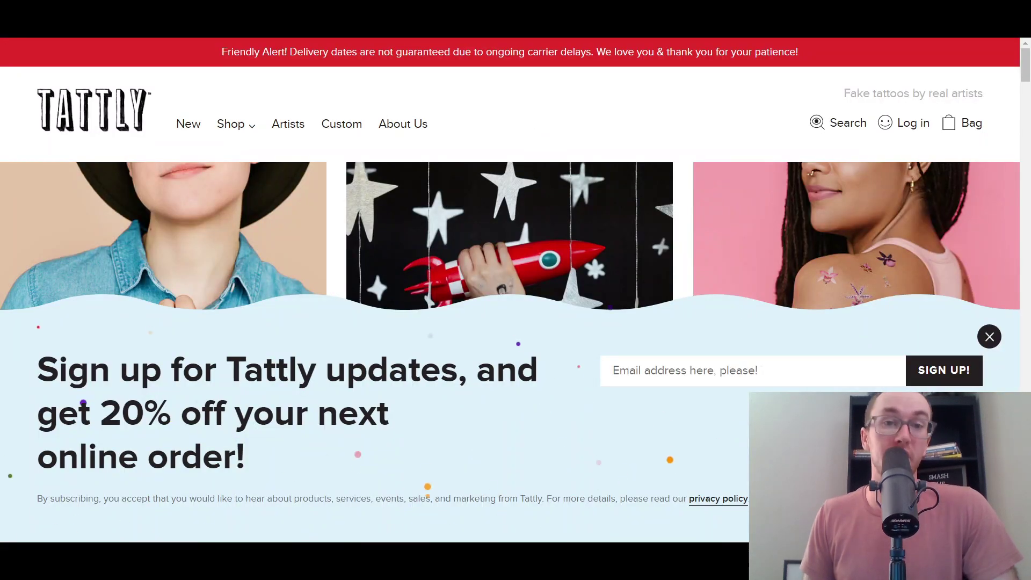
key(ctrl+Tab)
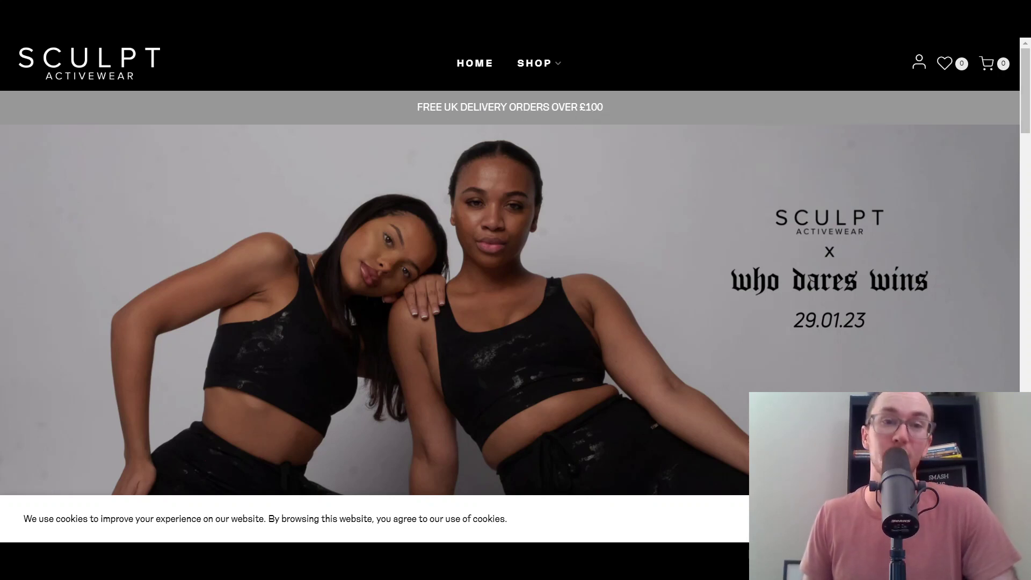
Compare Sculpt Activewear's free UK delivery bar with Tattly and the test store, ending on Brilliant
key(ctrl+shift+Tab)
key(ctrl+Tab)
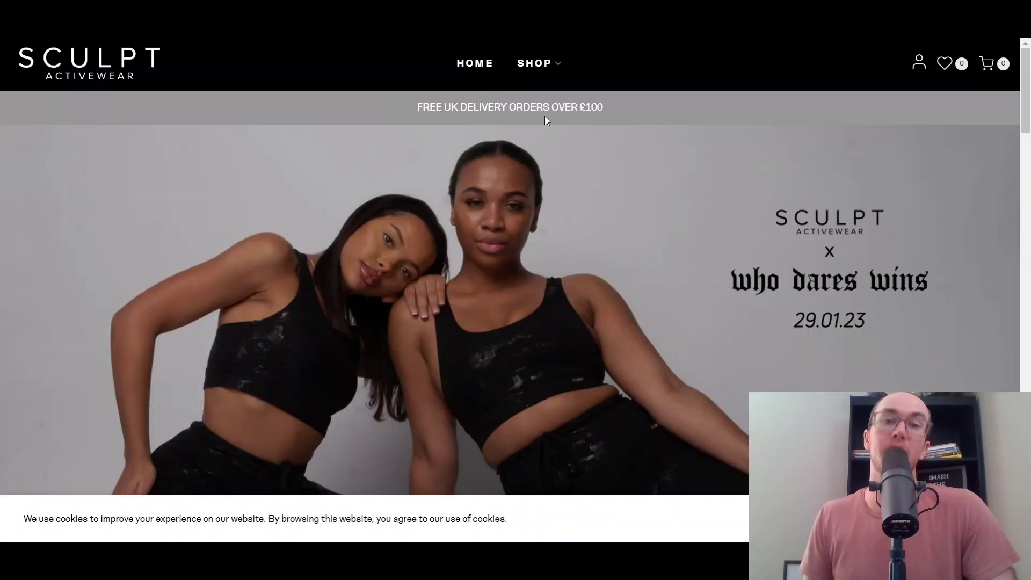
key(ctrl+Tab)
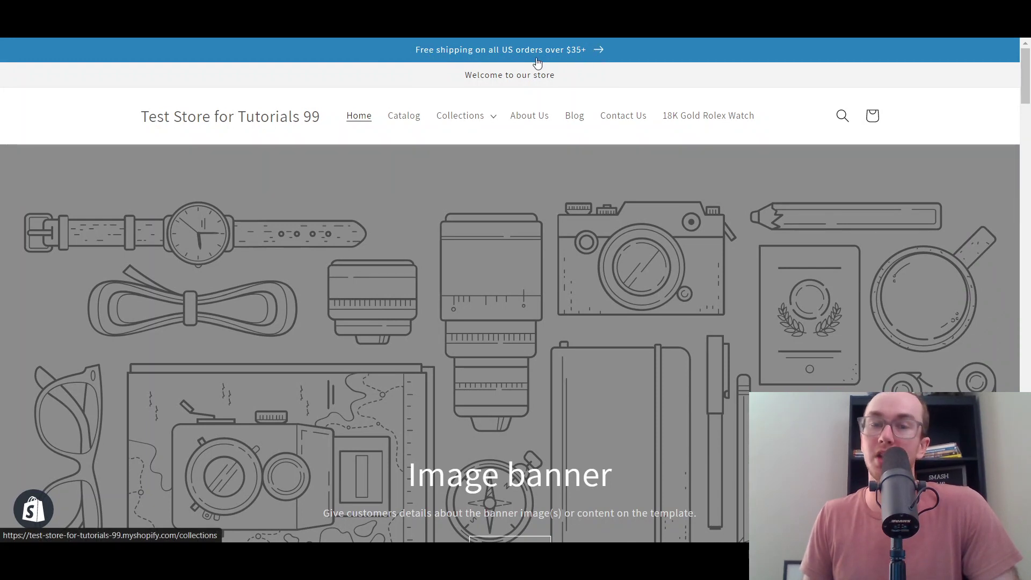
key(ctrl+Tab)
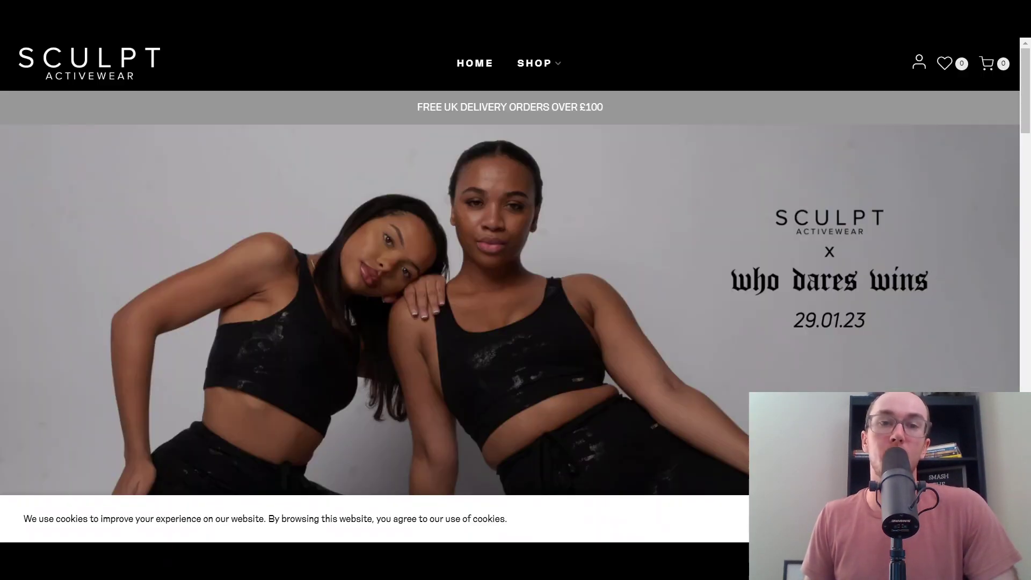
key(ctrl+Tab)
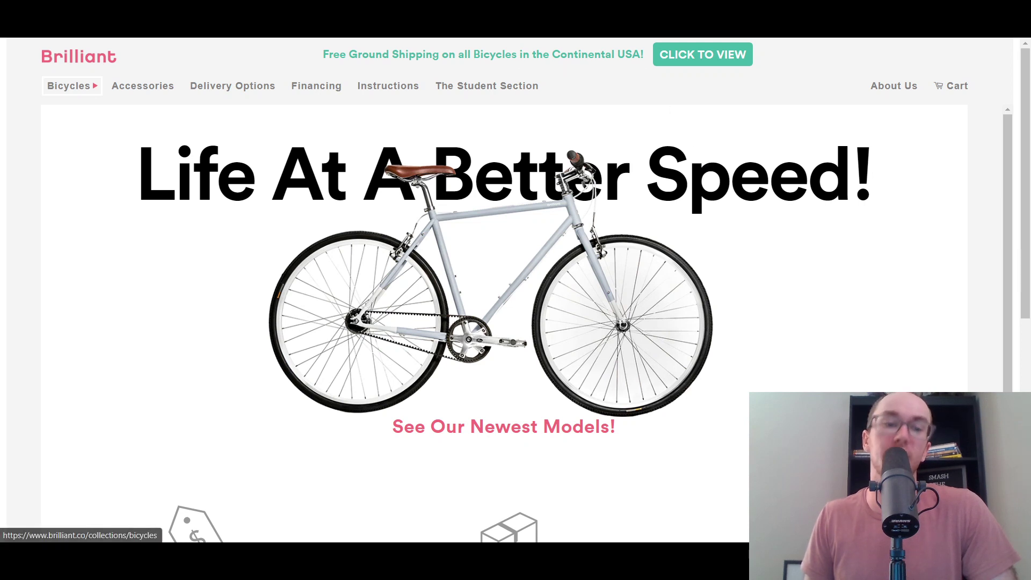
Move from Brilliant on to the Luxy hair extensions example site
key(ctrl+Tab)
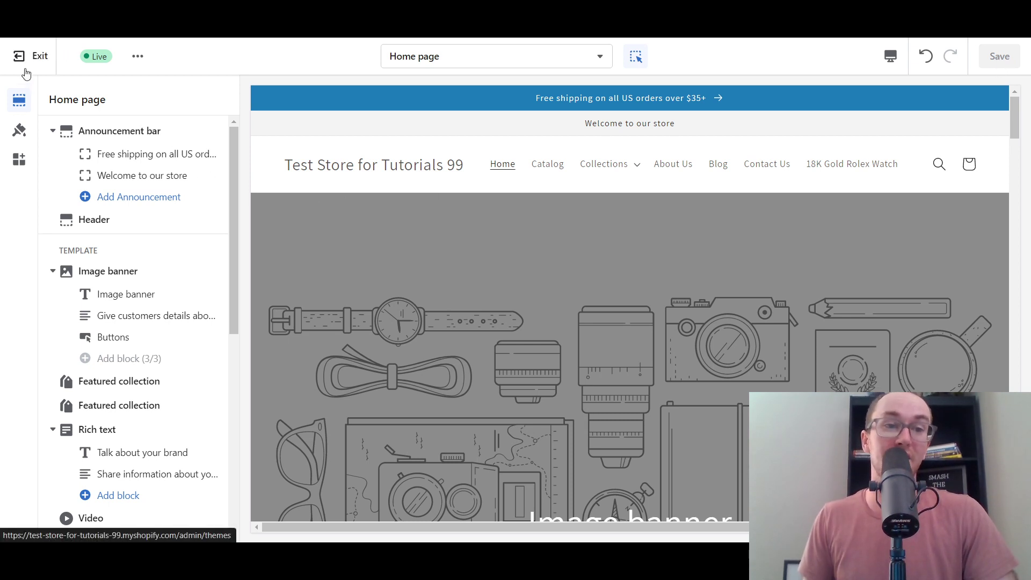
Exit the theme editor back to the Online Store Themes list
click(26, 73)
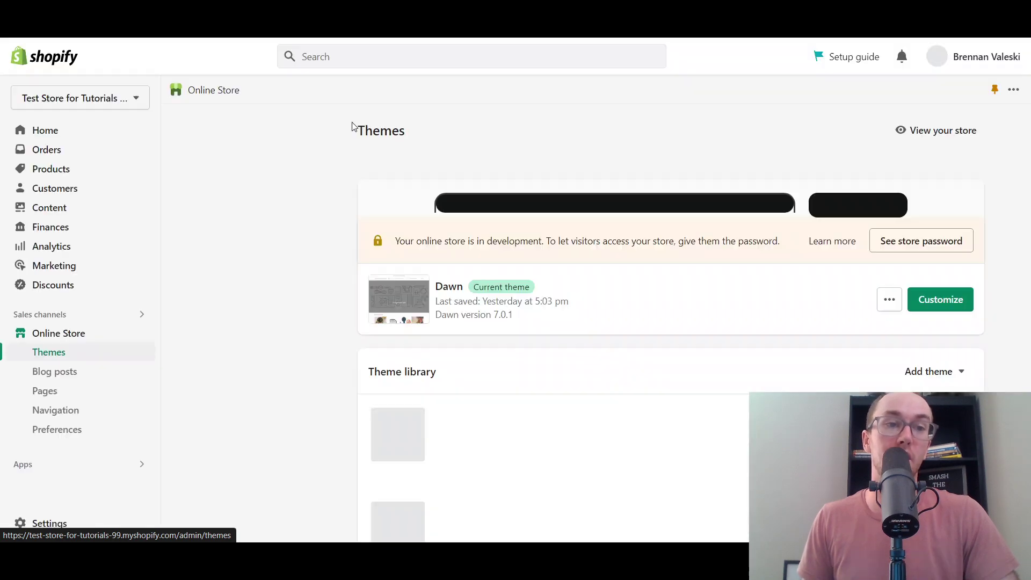